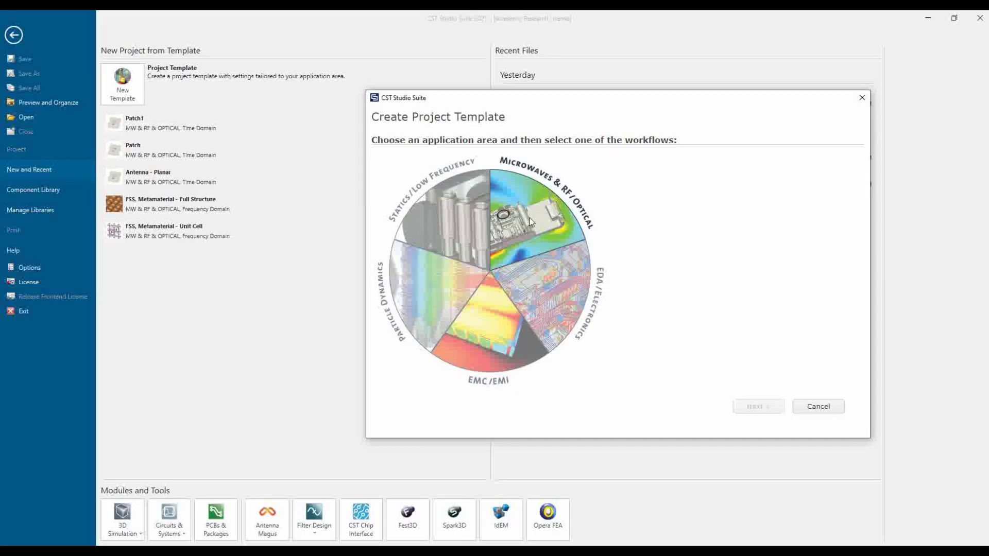
- Choose the Microwaves & RF/Optical area, the Antennas category and the Planar (Patch, Slot, etc.) workflow with the Time Domain solver
left_click(530, 218)
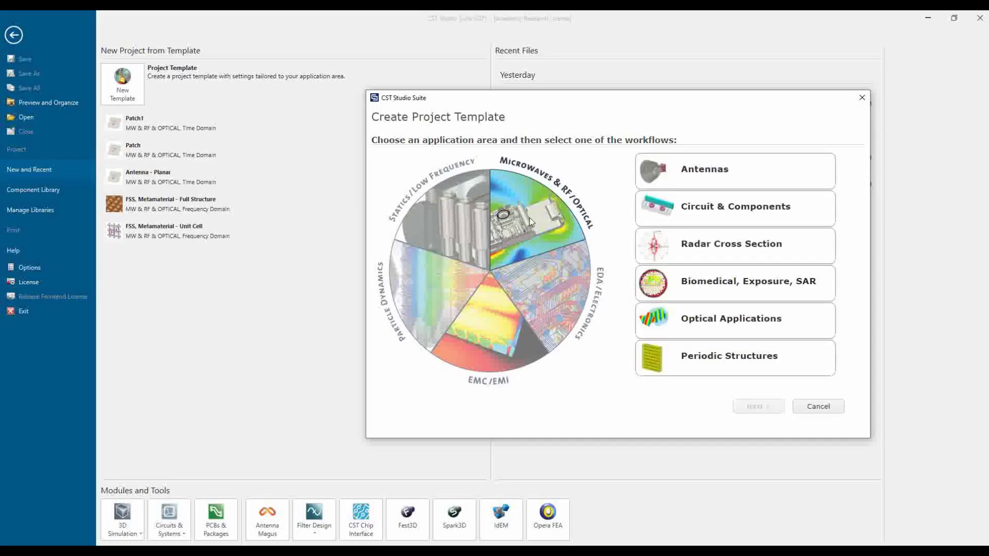
left_click(694, 174)
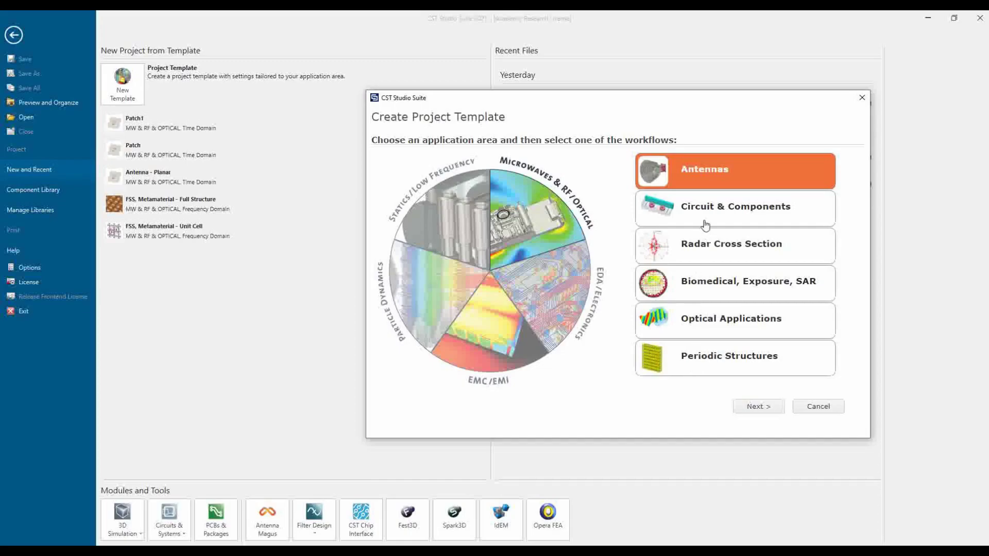
left_click(762, 408)
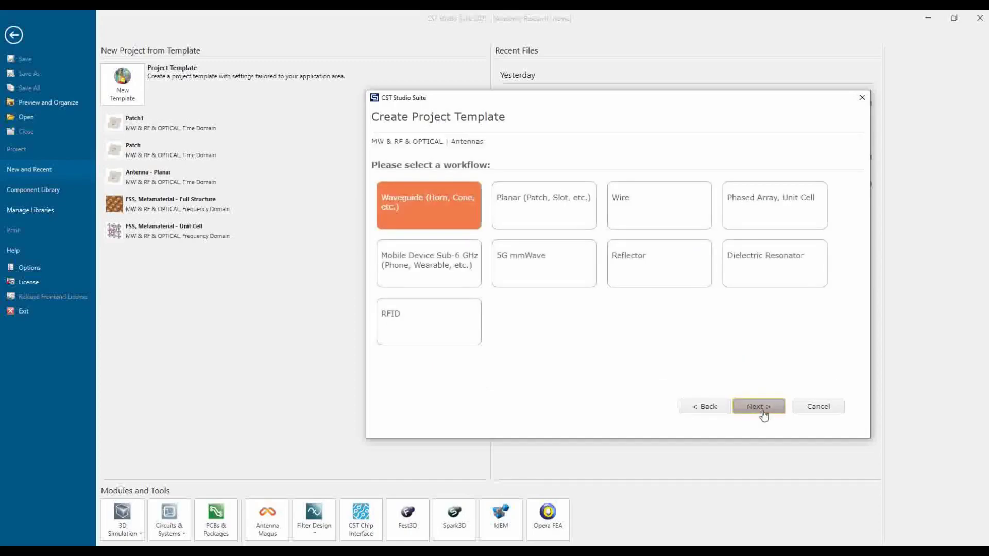
left_click(535, 211)
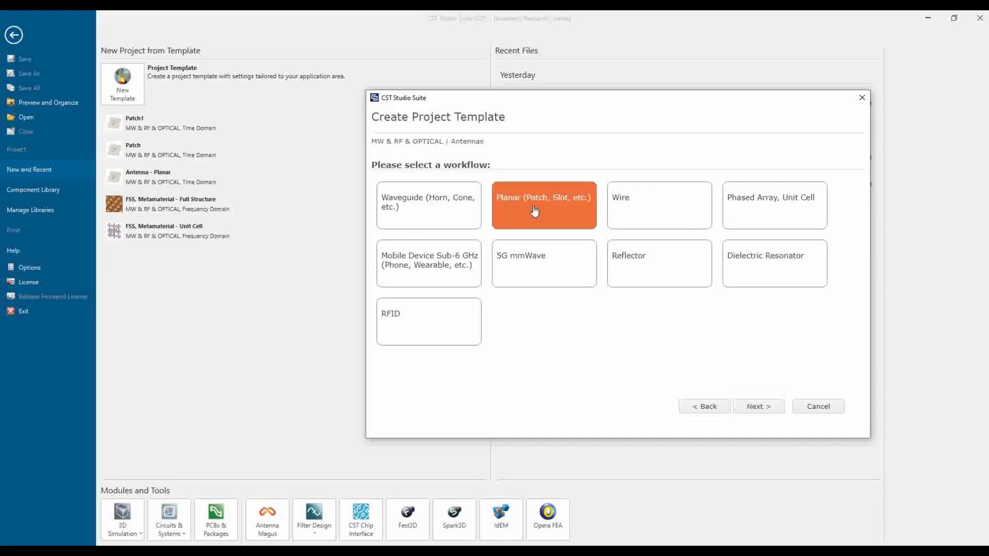
left_click(762, 408)
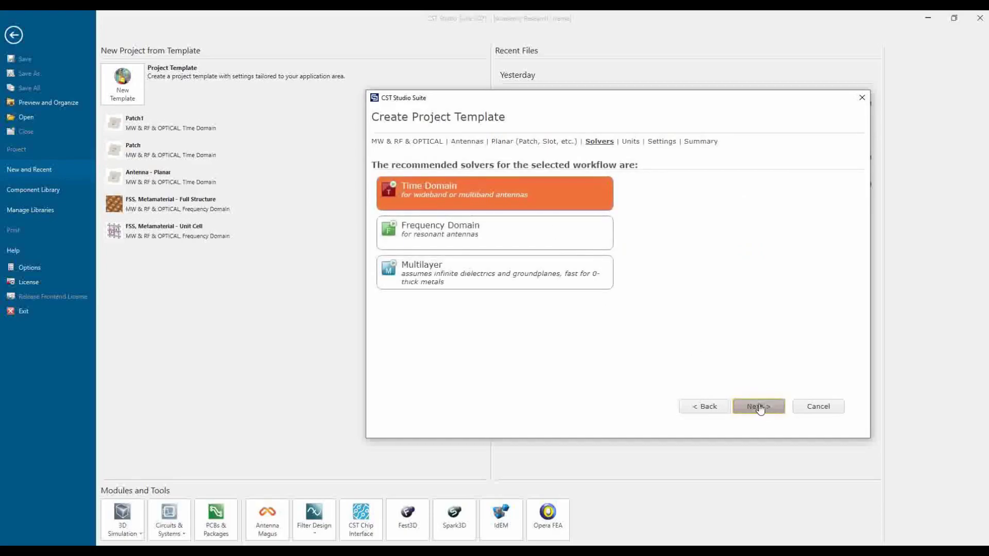
left_click(760, 407)
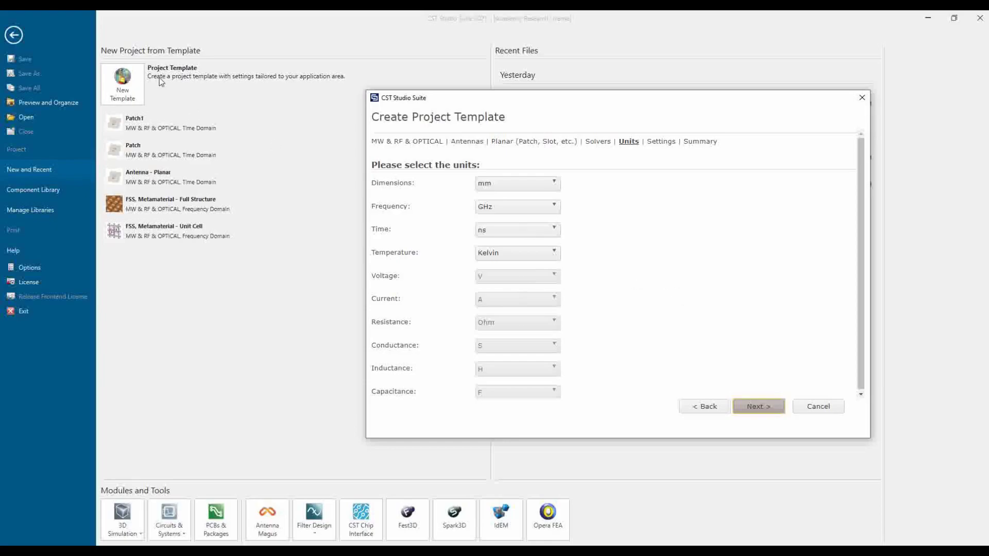
- Keep the mm, GHz, ns and Kelvin units and set the template's frequency range from 2 to 3 GHz
left_click(756, 407)
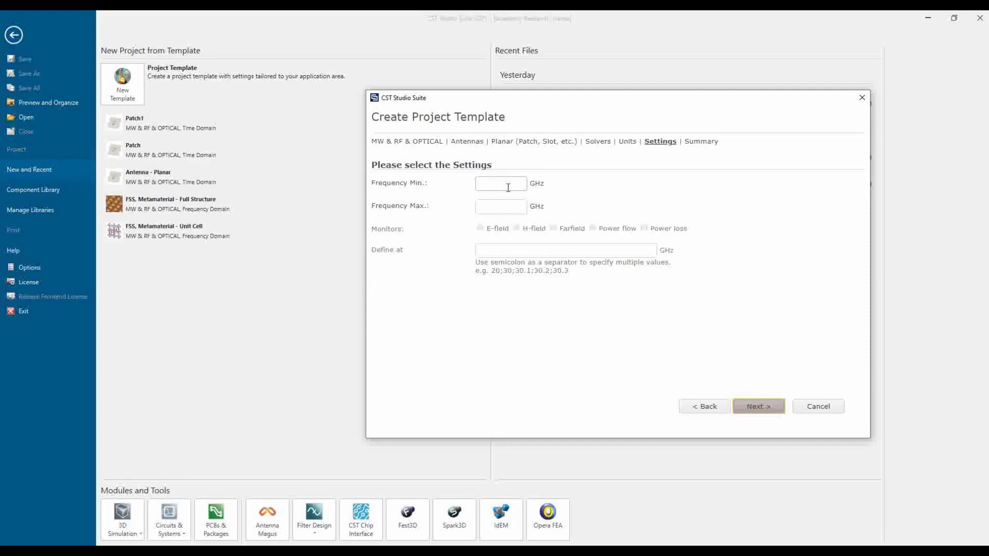
left_click(497, 181)
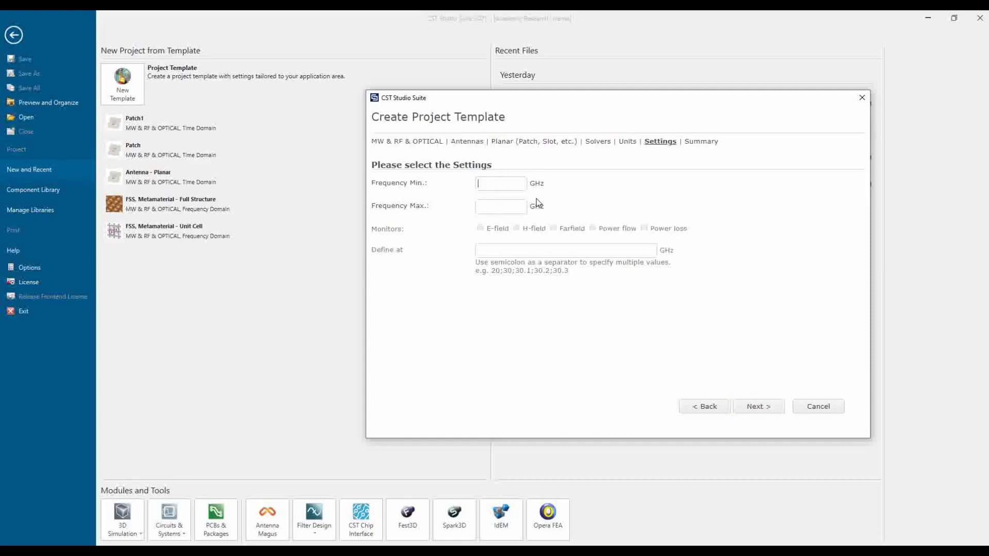
left_click(498, 210)
type("3")
left_click(755, 410)
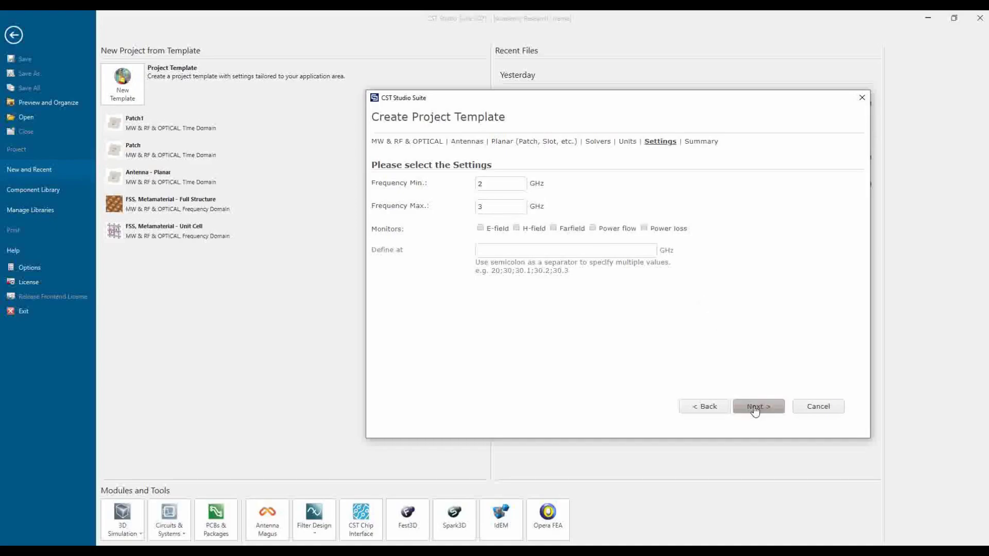
left_click(755, 410)
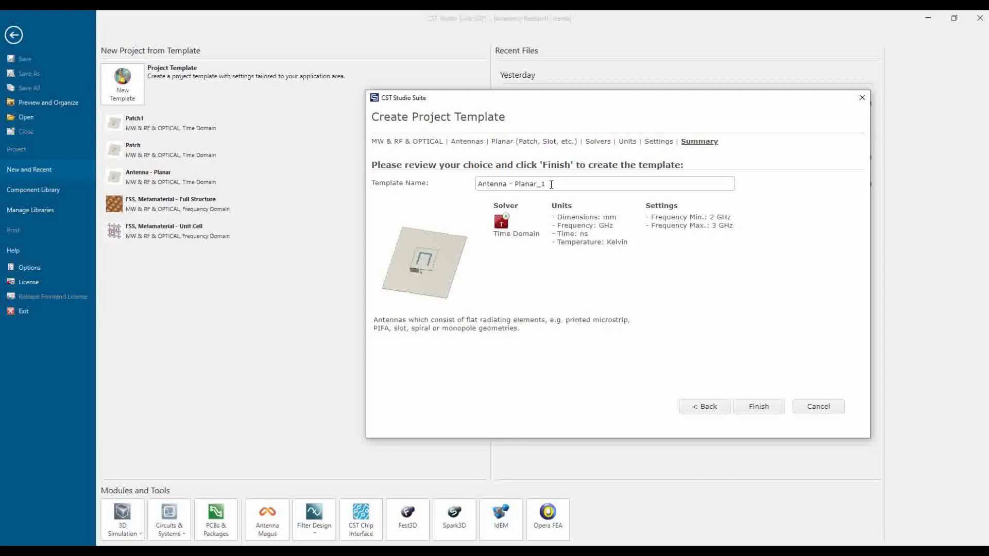
- Name the template MyPatchAntenna and create the project from it
left_click_drag(552, 185, 464, 185)
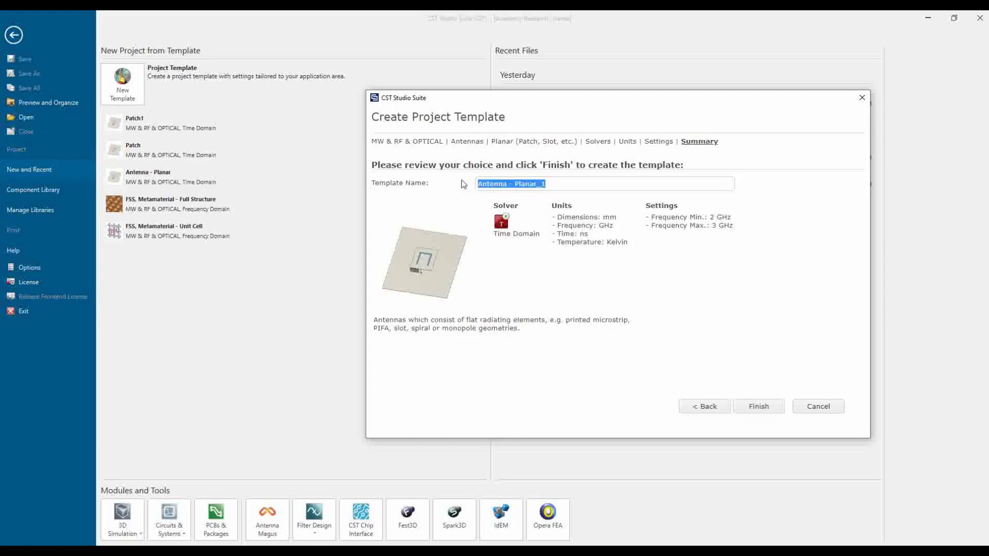
type("MyPatch")
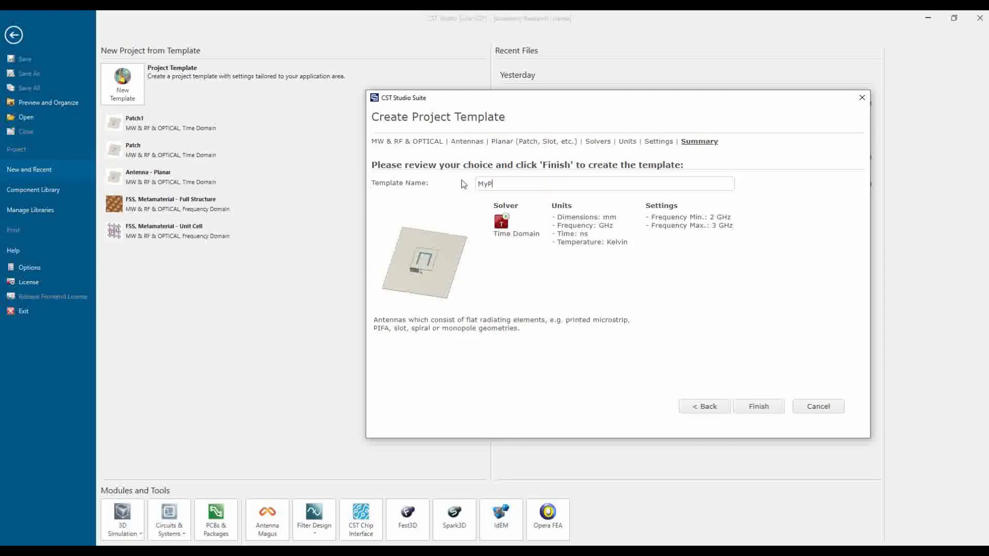
type("Antenna")
left_click(758, 406)
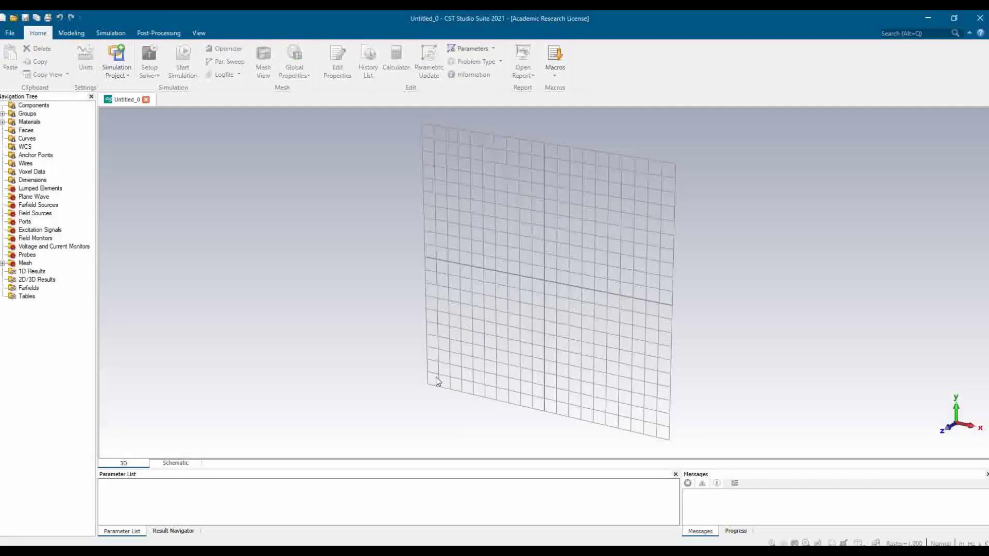
- Examine the patch antenna dimensions in the reference image patch.png, then return to the empty model
left_click_drag(558, 288, 610, 279)
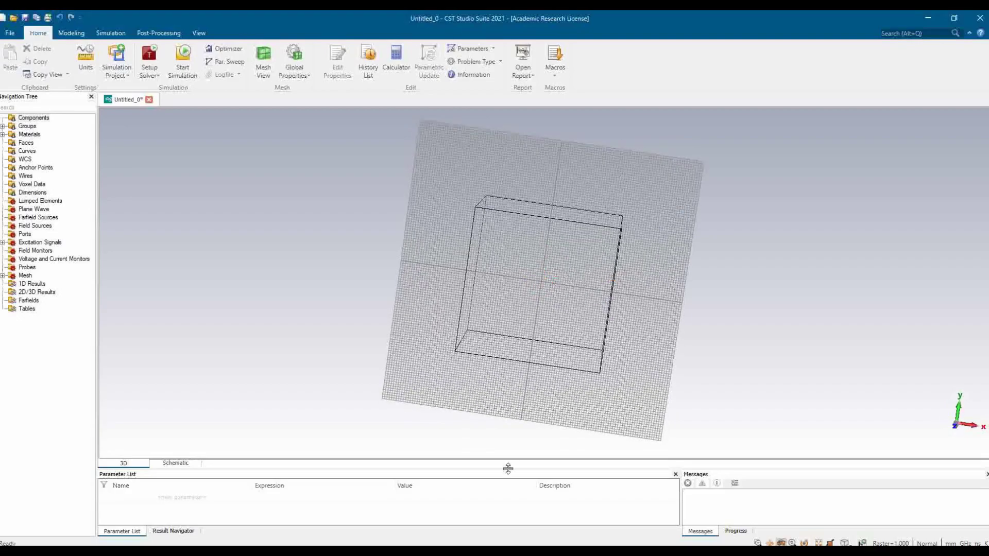
mouse_move(433, 551)
left_click(433, 513)
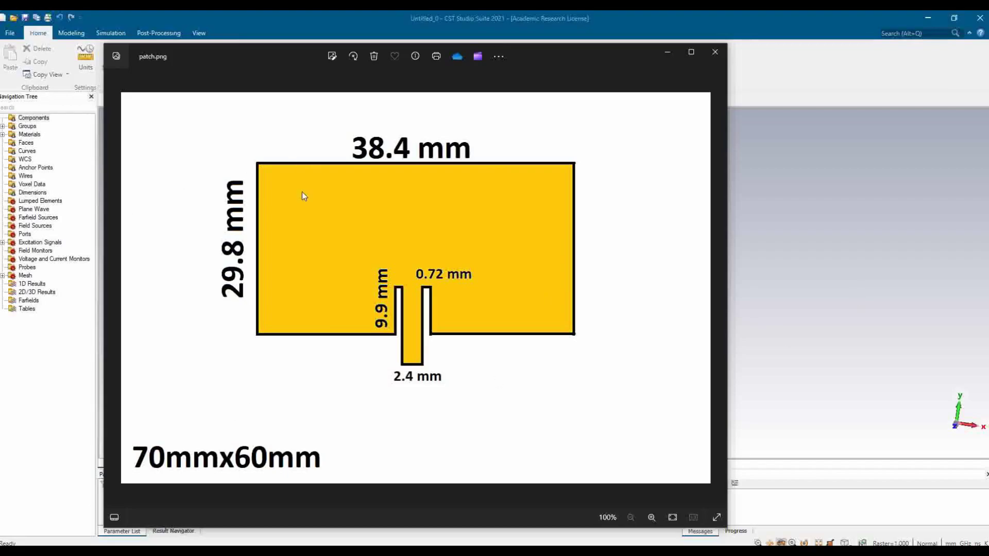
left_click(800, 325)
left_click_drag(405, 291, 663, 282)
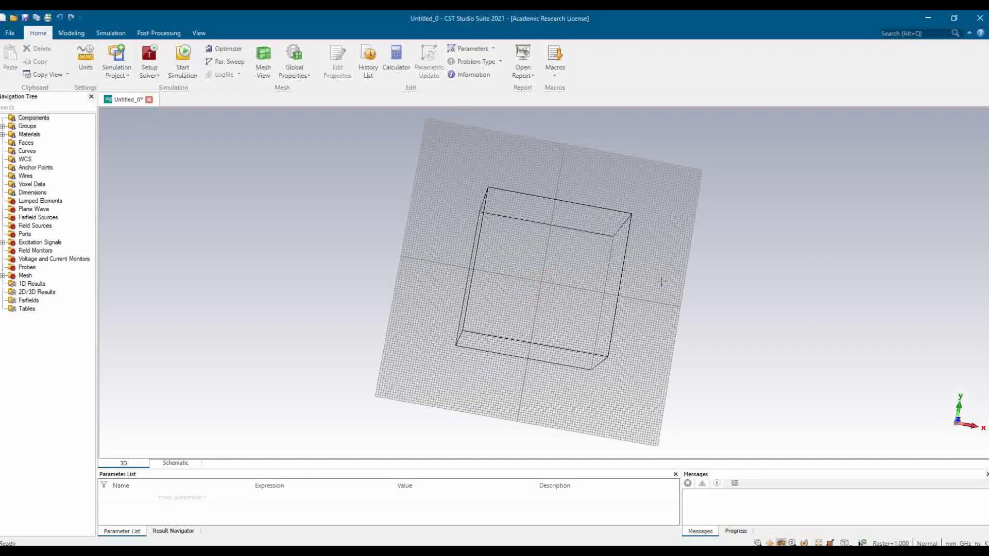
left_click_drag(446, 188, 666, 172)
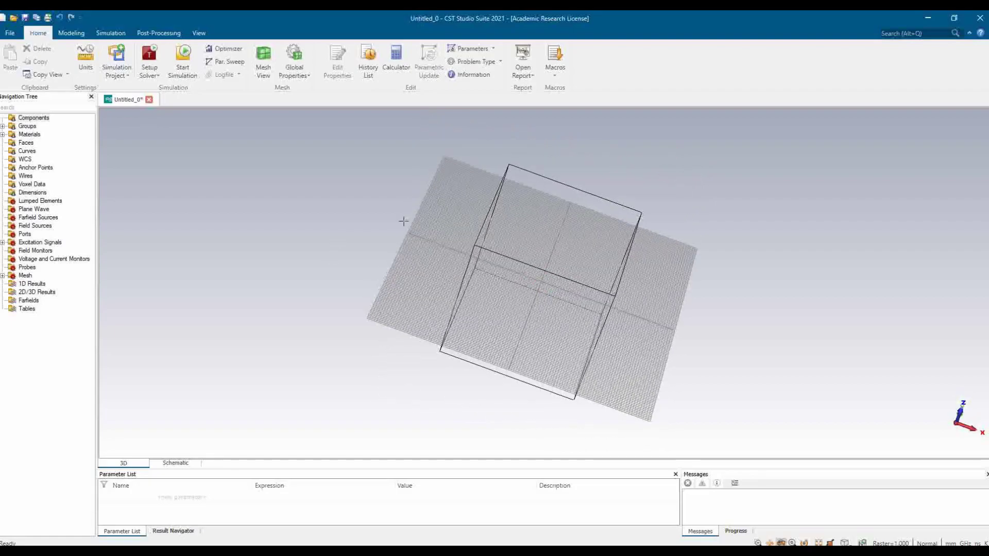
left_click_drag(402, 221, 391, 325)
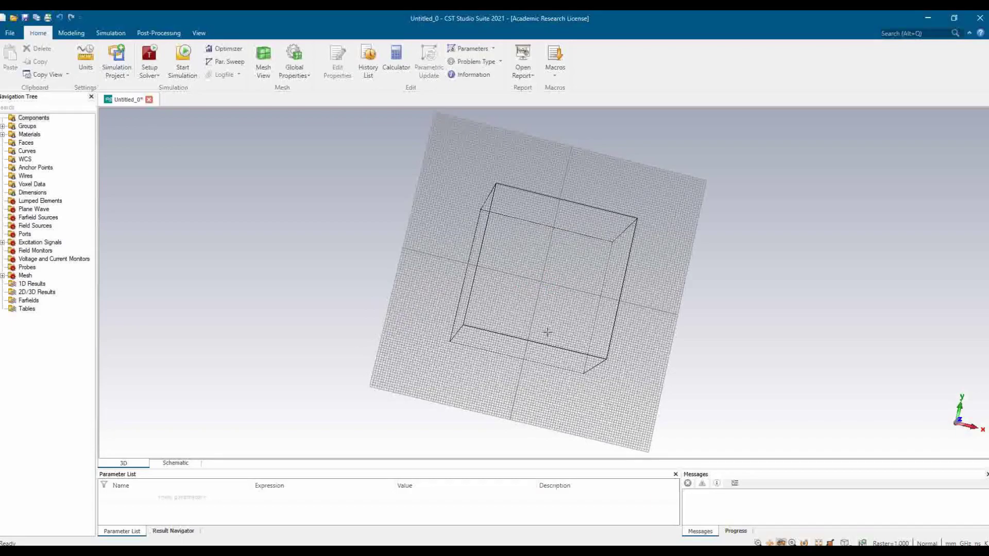
left_click_drag(545, 332, 727, 434)
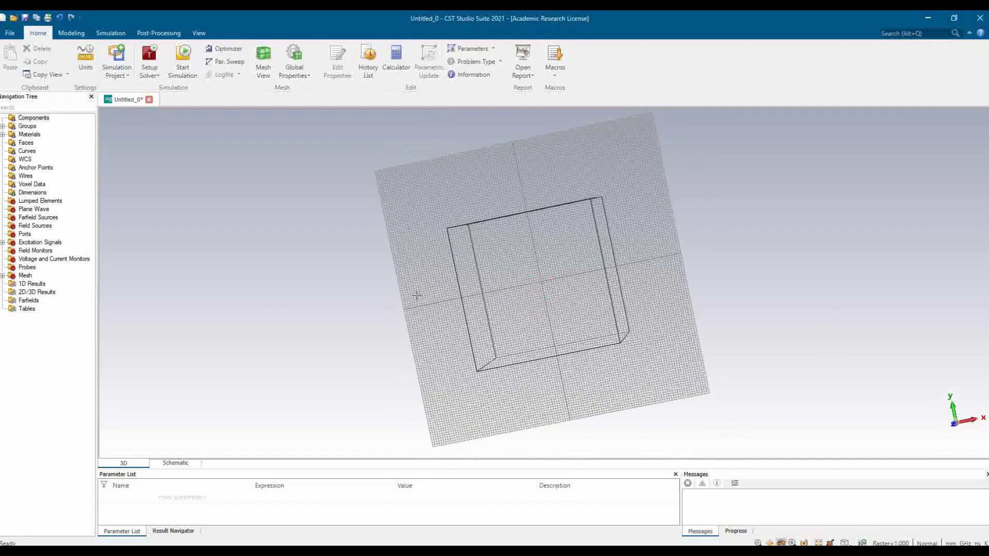
left_click_drag(416, 295, 426, 190)
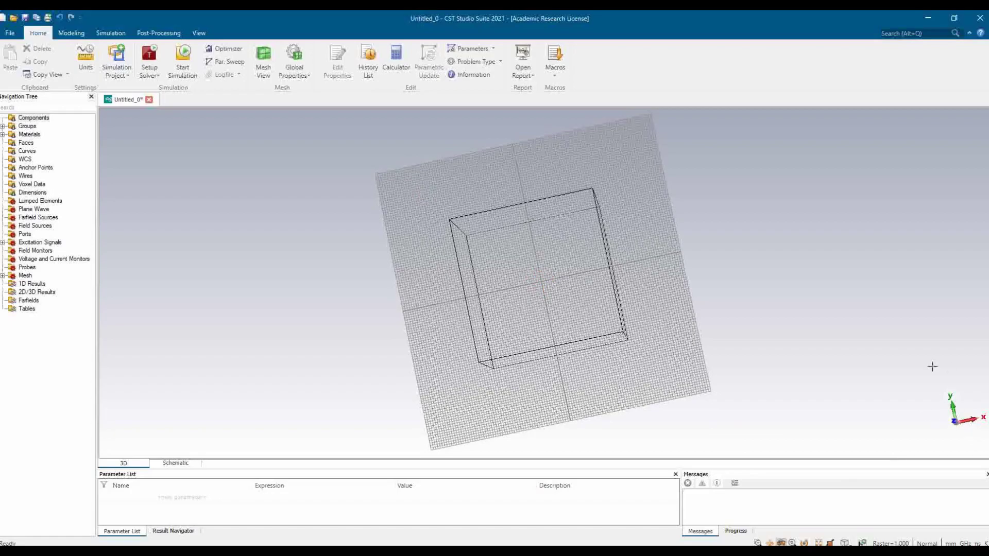
left_click_drag(546, 352, 518, 369)
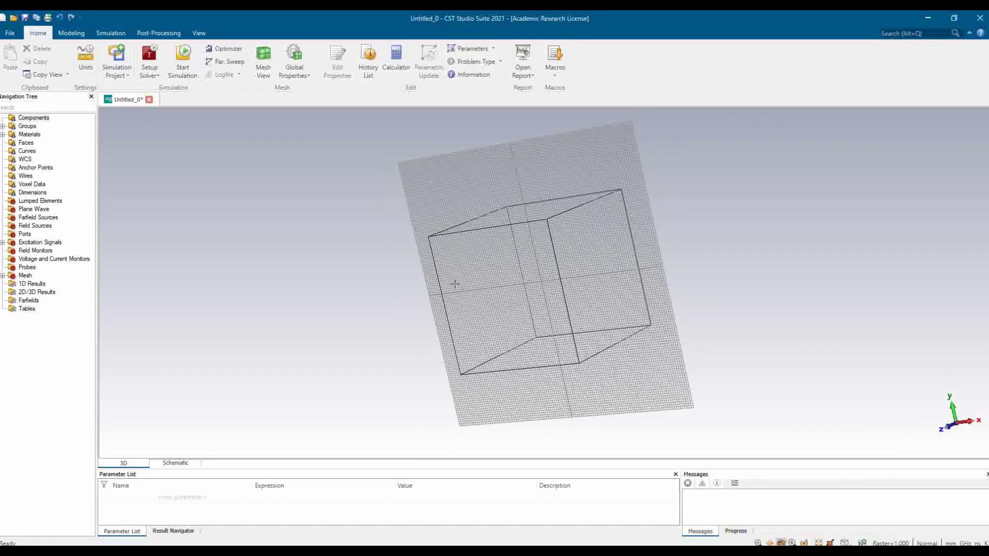
left_click_drag(455, 284, 565, 357)
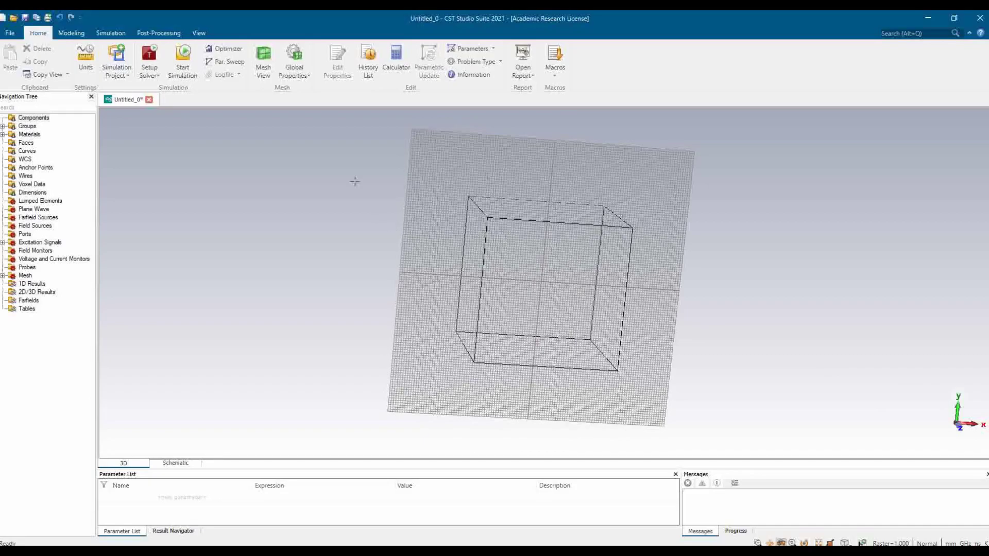
- Draw a brick around the origin with a footprint of about 39 by 37 mm, extending about 60 mm in negative Z
left_click(71, 34)
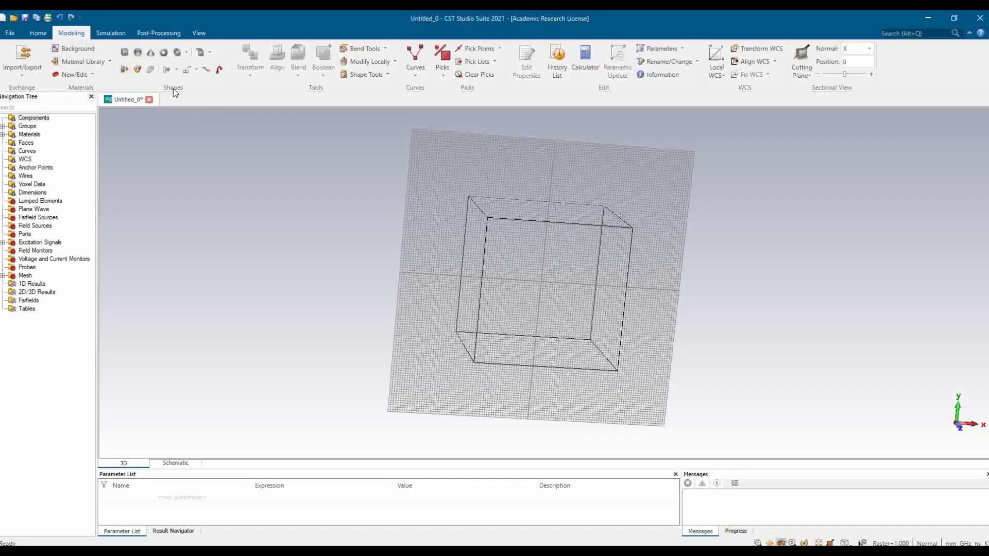
left_click(124, 52)
left_click(125, 55)
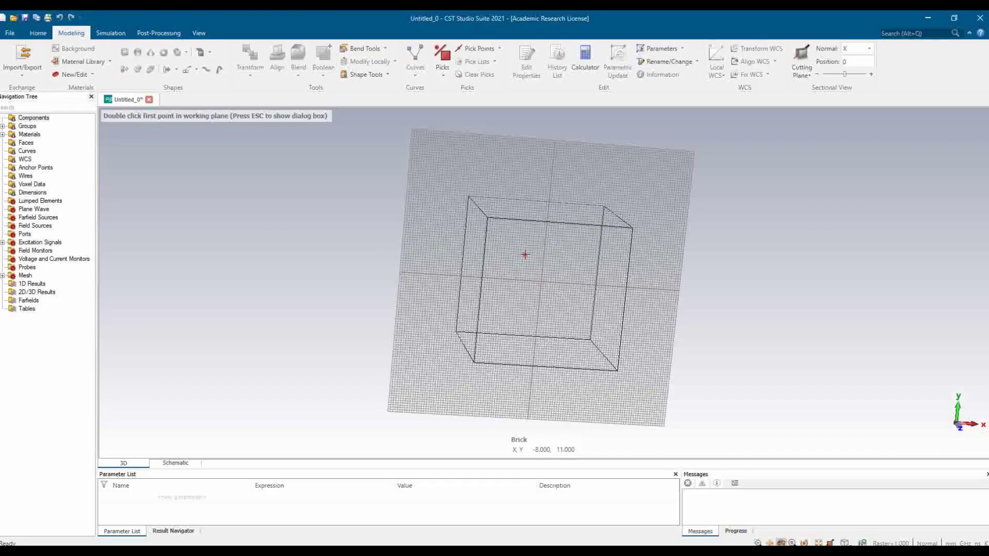
double_click(498, 238)
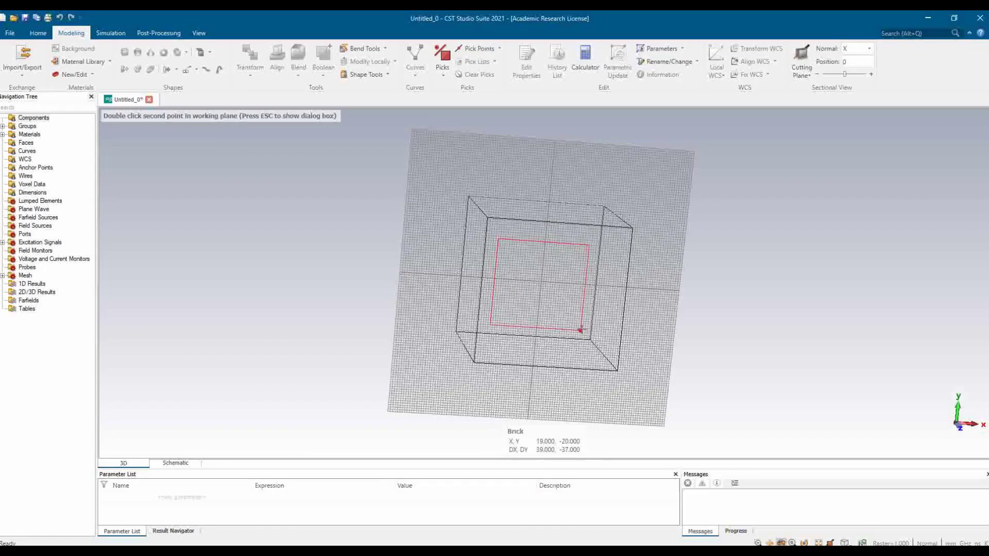
double_click(580, 330)
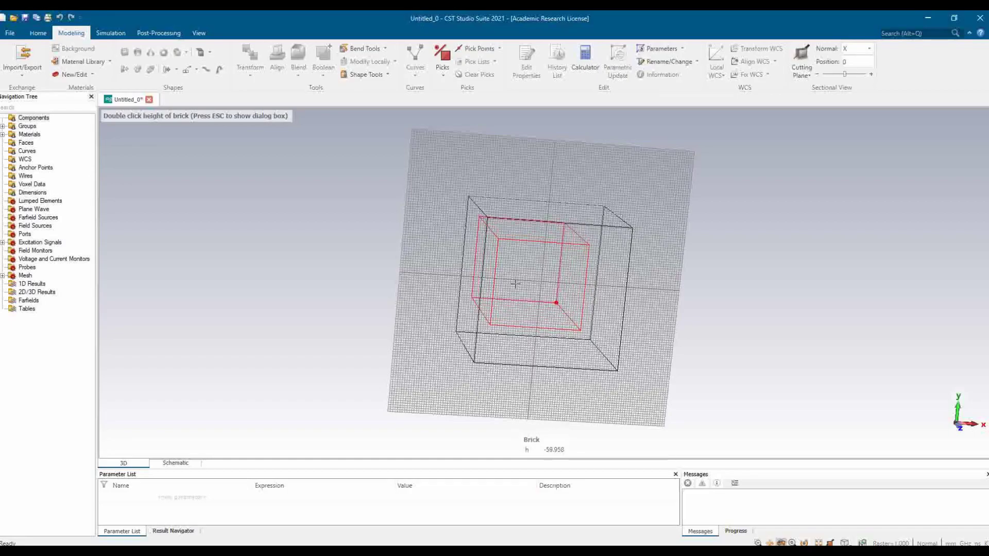
double_click(555, 298)
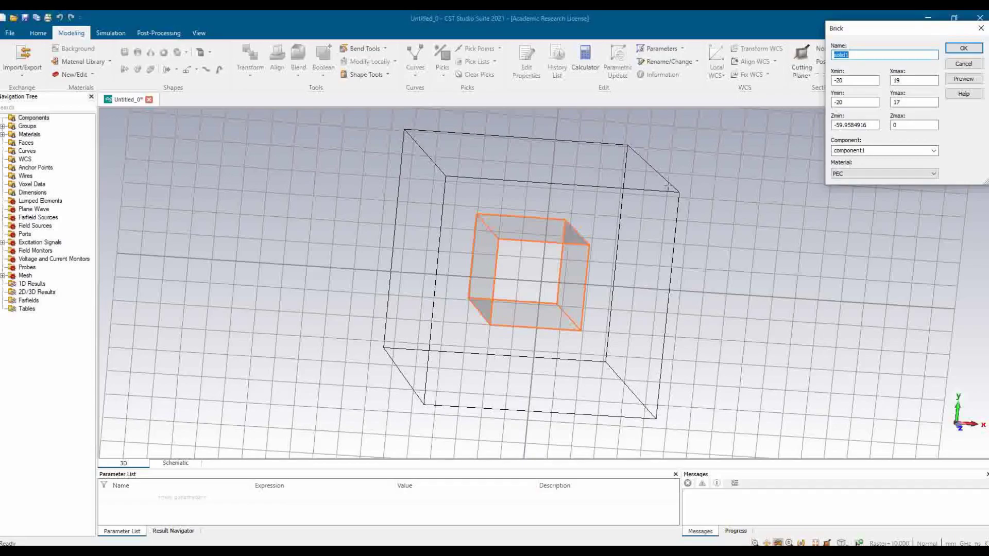
- Name the brick substrate and set its X range from -ws/2 to ws/2
left_click_drag(880, 32, 690, 156)
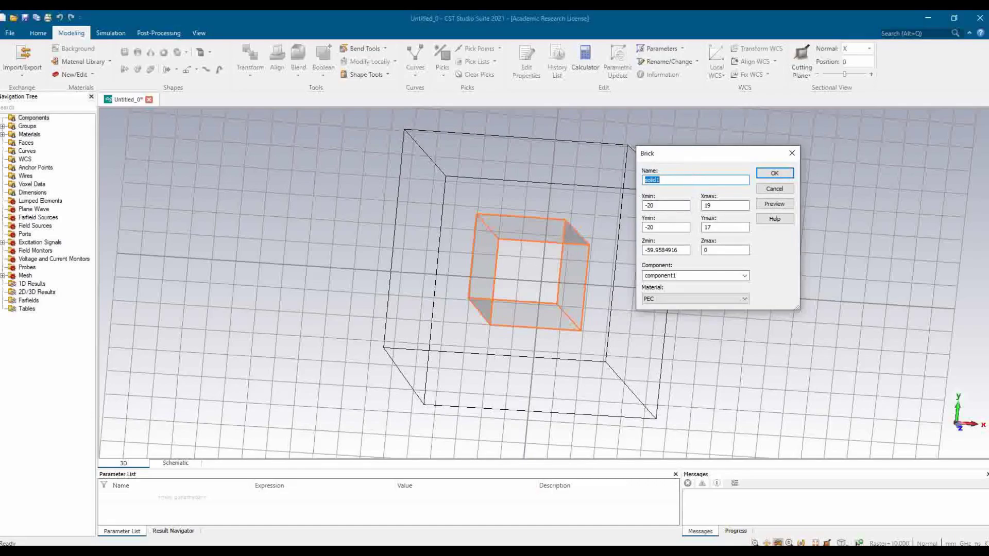
type("substrate")
key("Tab")
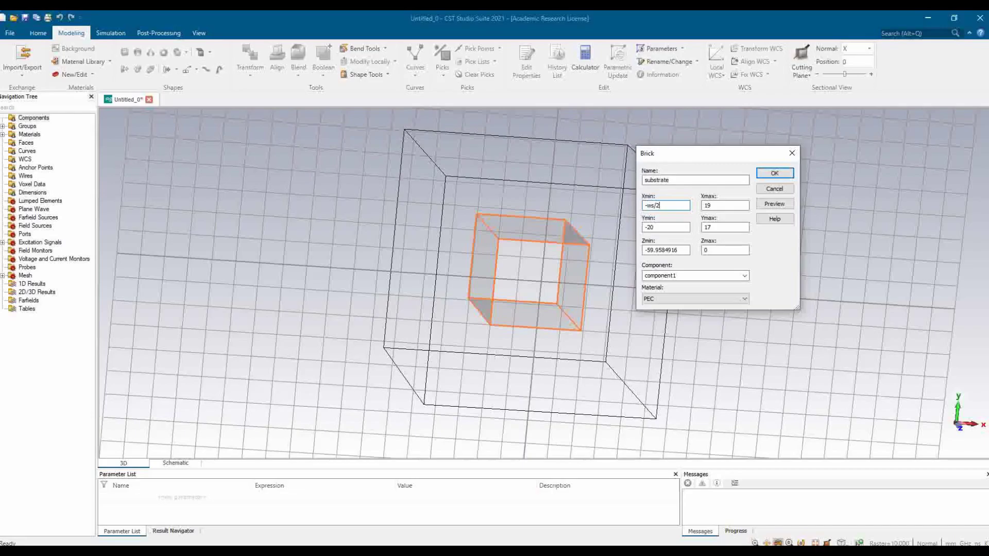
key("Tab")
type("ws/2")
- Set the substrate brick's Y range from -ls/2 to ls/2 and its Z range from 0 to 1.5
key("Tab")
type("-ws/2")
key("Tab")
type("ls/2")
key("Tab")
type("0")
key("Tab")
type("1.5")
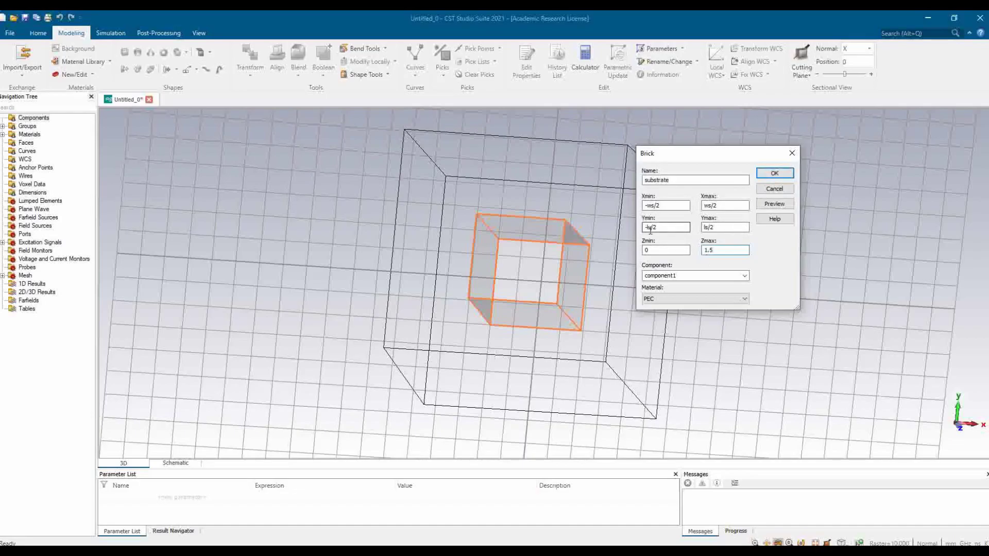
- Load FR-4 (lossy) from the material library and assign it as the substrate brick's material
left_click(666, 300)
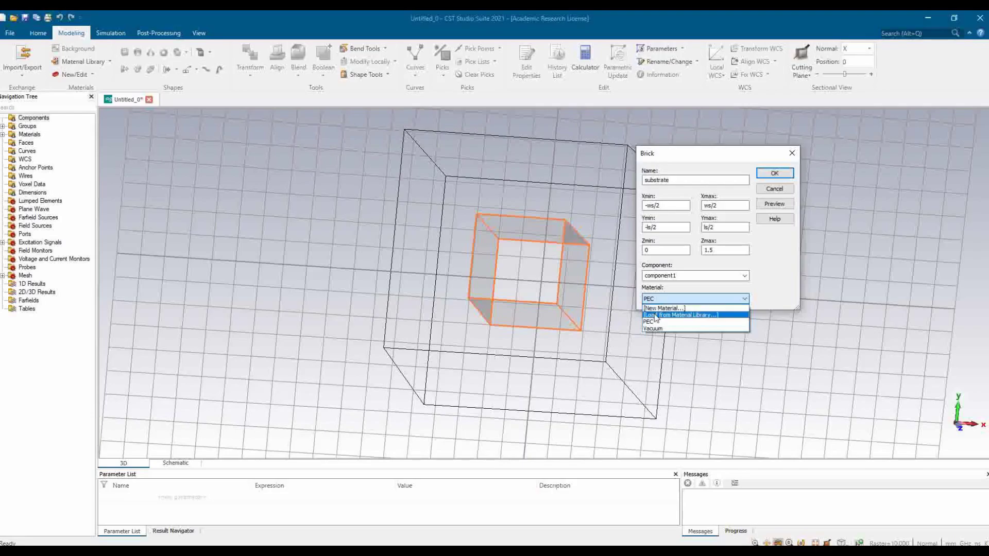
left_click(674, 315)
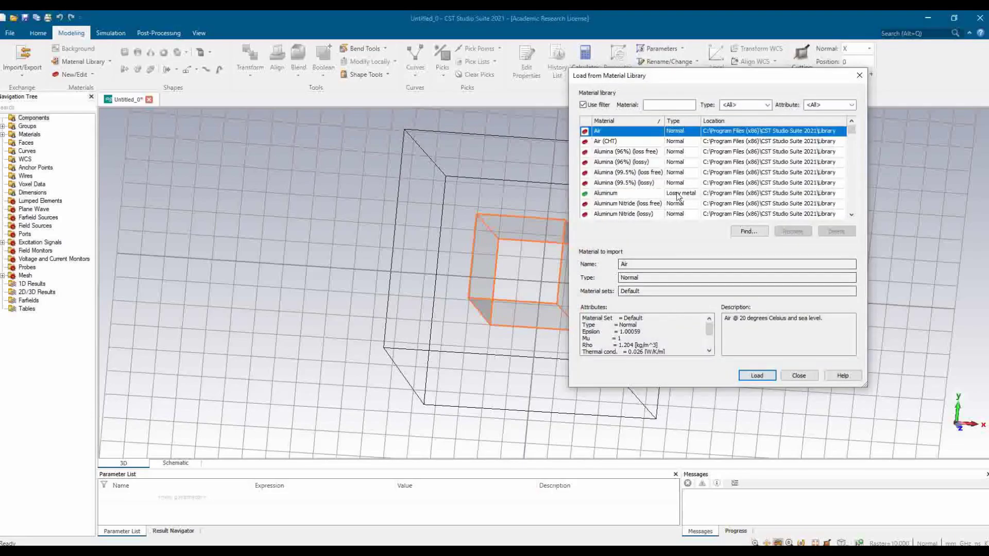
scroll(670, 183, "down", 10)
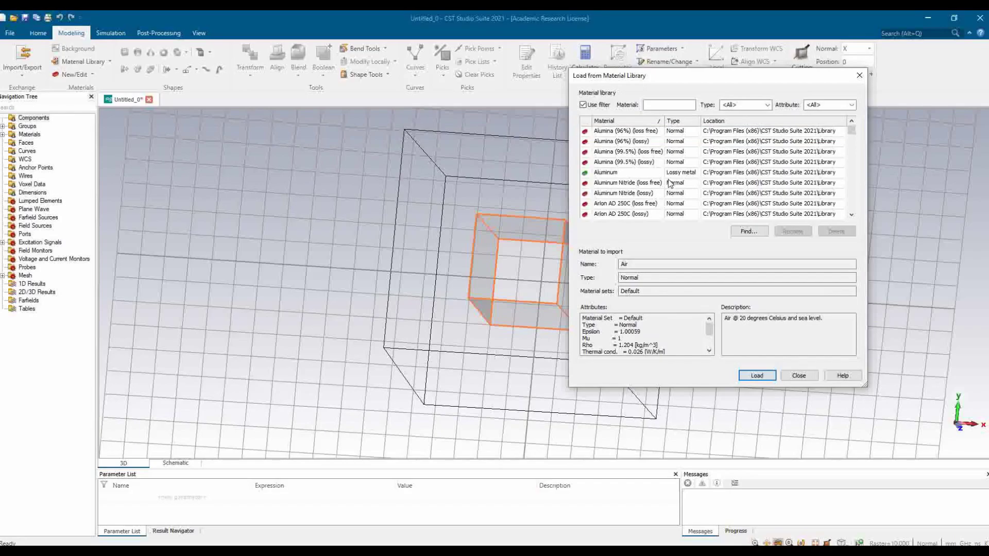
scroll(671, 183, "down", 20)
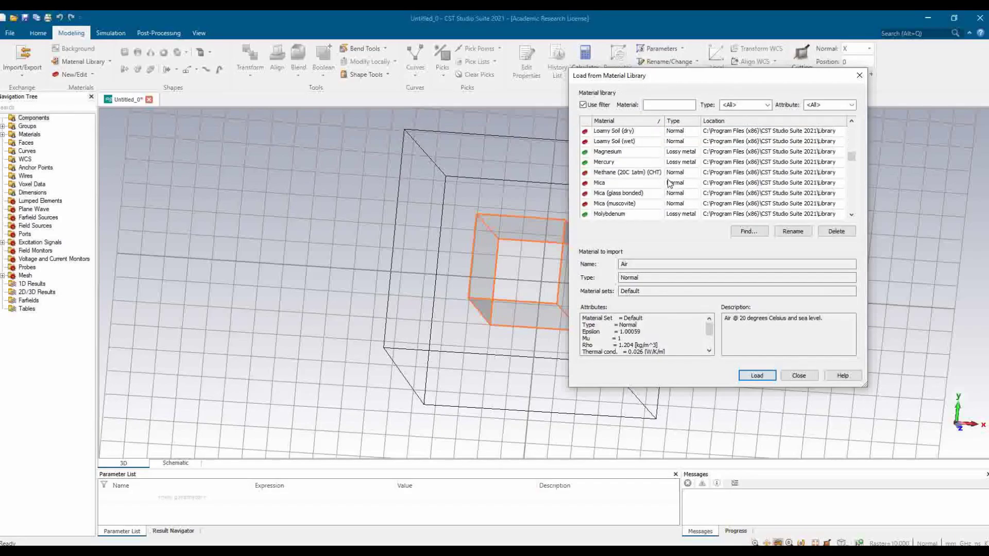
scroll(670, 183, "up", 5)
scroll(670, 184, "up", 3)
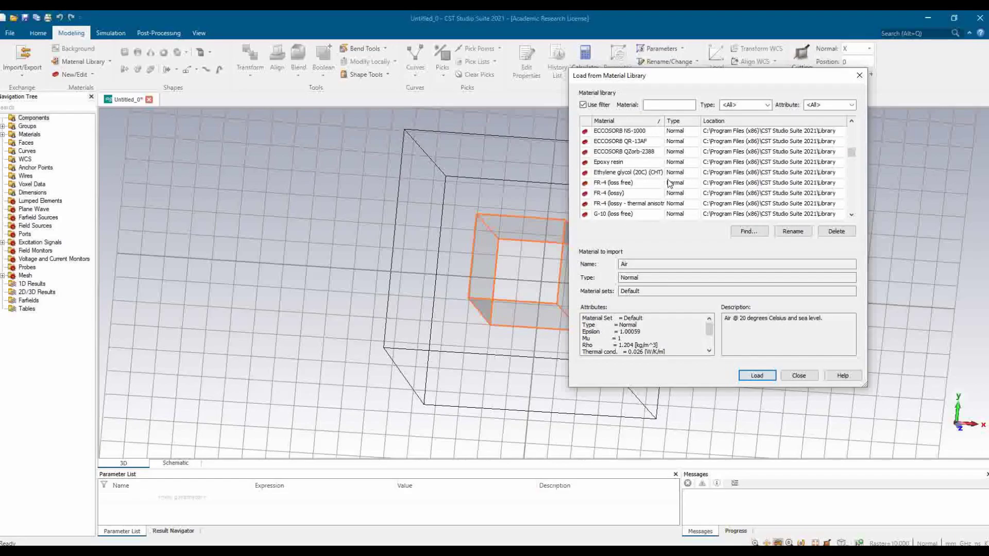
left_click(622, 198)
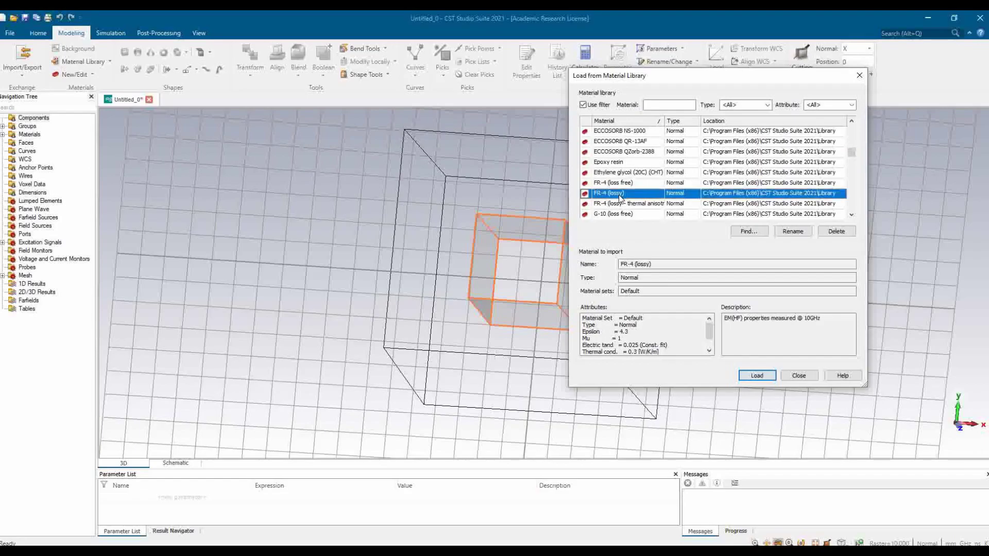
left_click(749, 376)
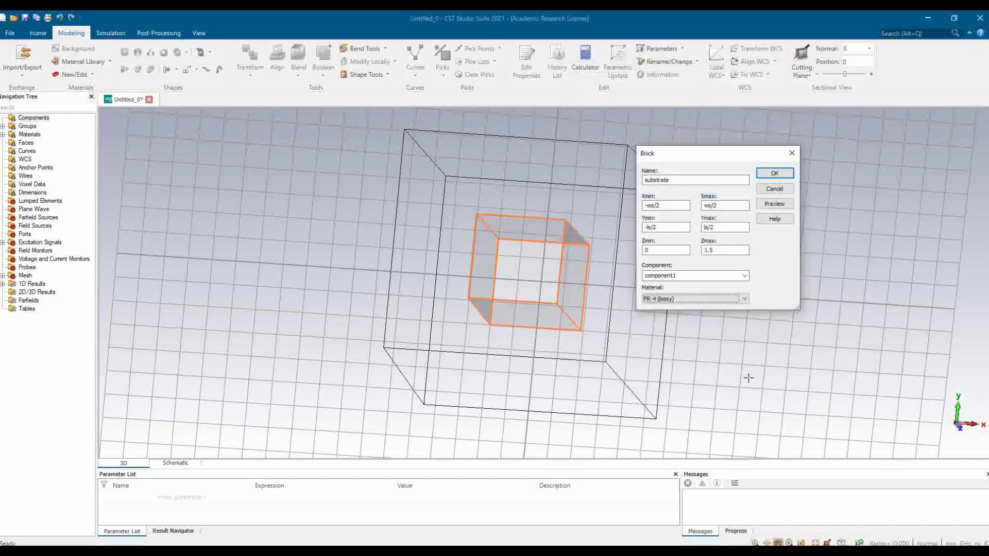
left_click(709, 299)
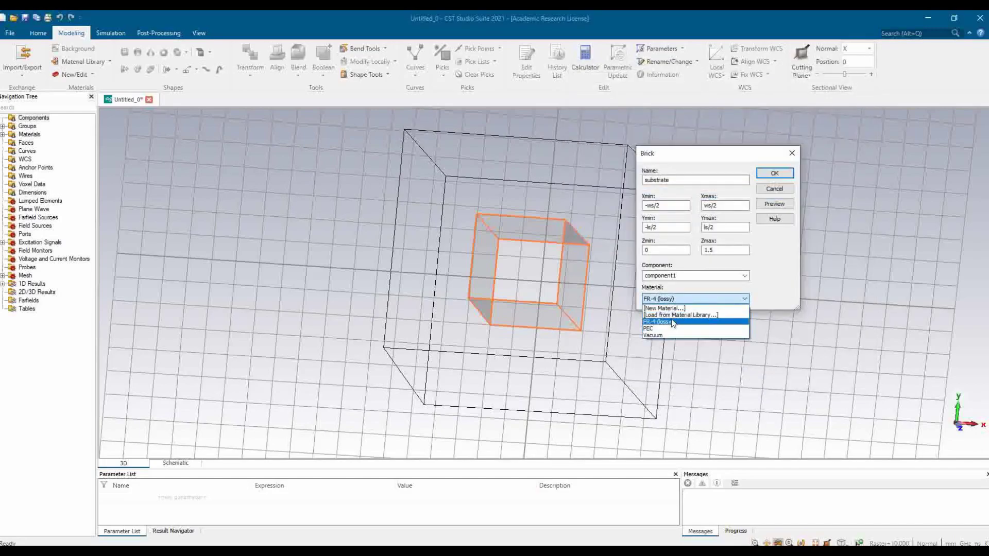
left_click(689, 300)
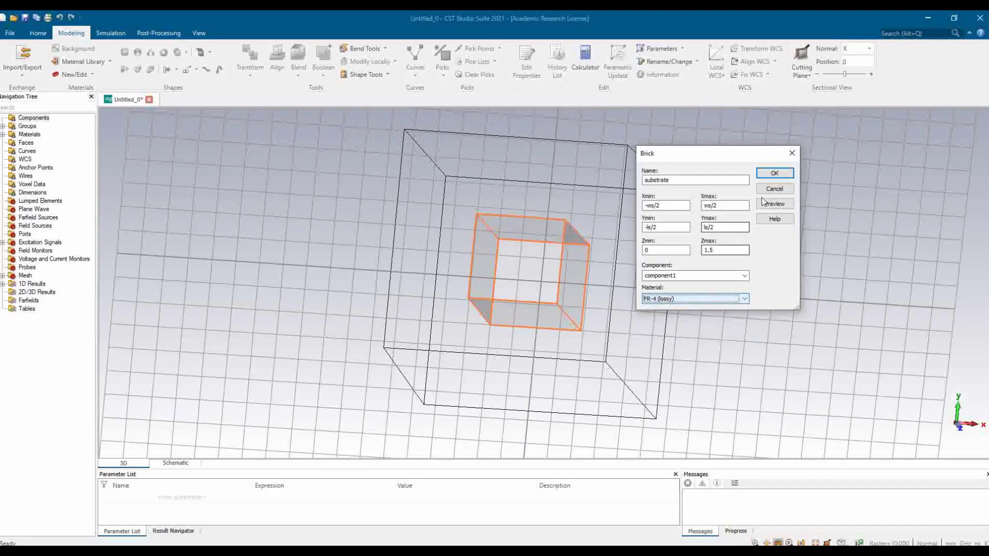
- Create the substrate brick, defining the missing parameters ws as 70 and ls as 60 from the reference image patch.png
left_click(773, 174)
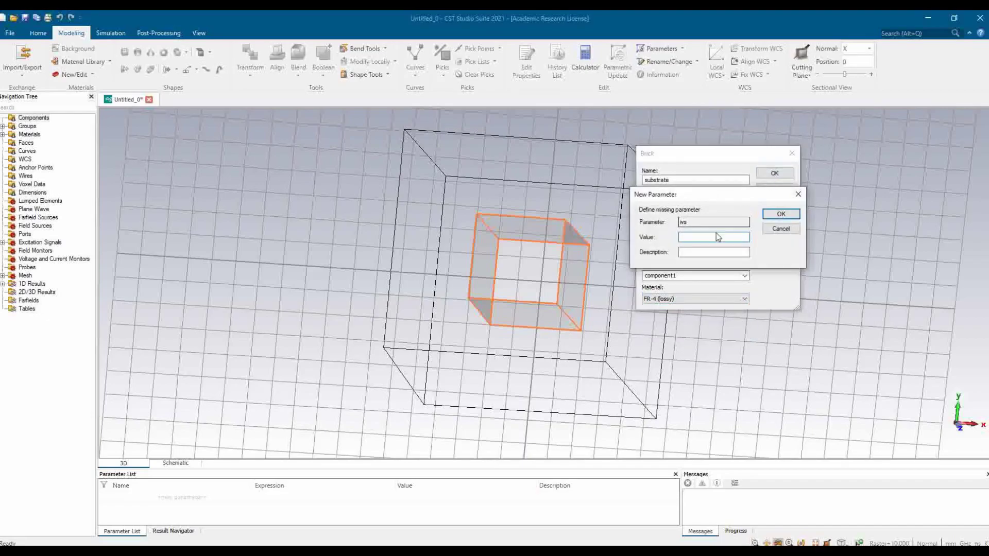
left_click(698, 236)
key("alt+Tab")
key("alt+Tab")
type("70")
key("Return")
key("alt+Tab")
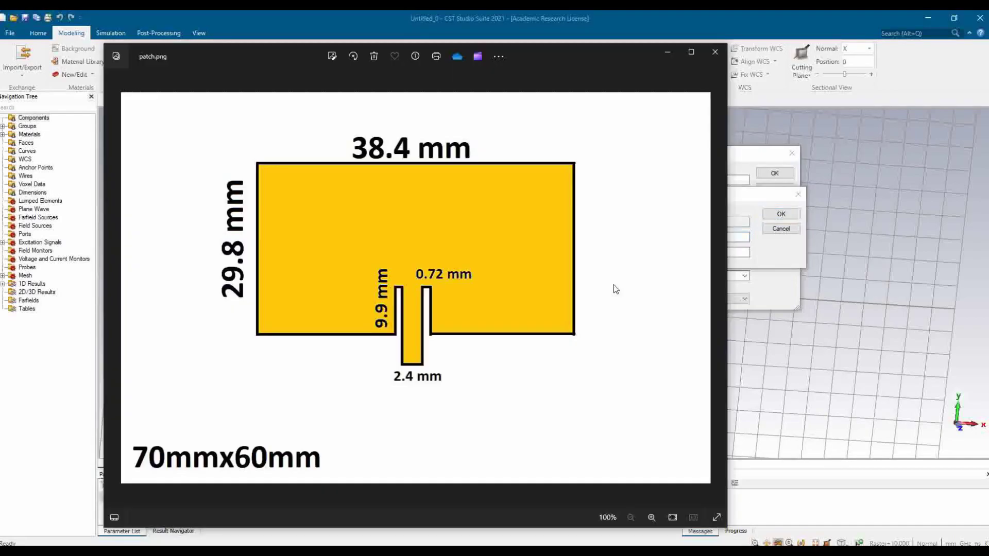
key("alt+Tab")
type("60")
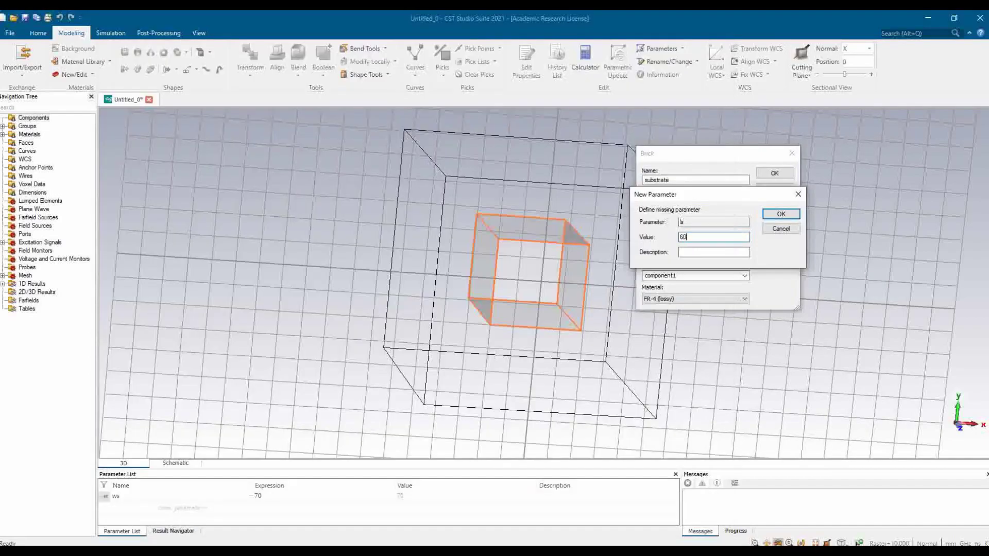
key("Return")
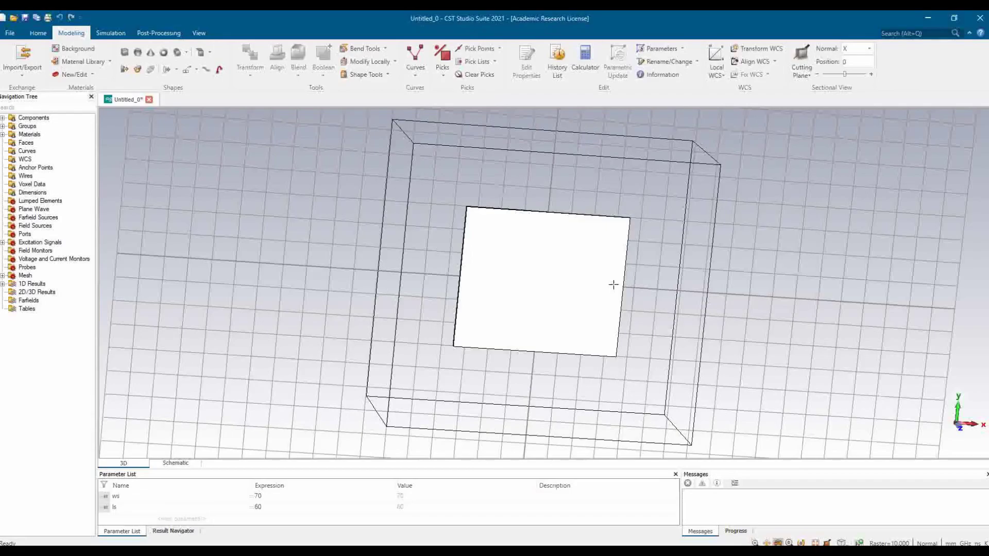
- Draw a second brick over the substrate with a footprint of about 50 by 45 mm and a height of about 30 mm
left_click_drag(539, 329, 541, 282)
mouse_move(405, 270)
left_mouse_down()
mouse_move(515, 335)
mouse_move(703, 278)
mouse_move(695, 326)
mouse_move(592, 354)
mouse_move(639, 275)
mouse_move(578, 376)
mouse_move(569, 221)
mouse_move(578, 193)
mouse_move(596, 254)
left_mouse_up()
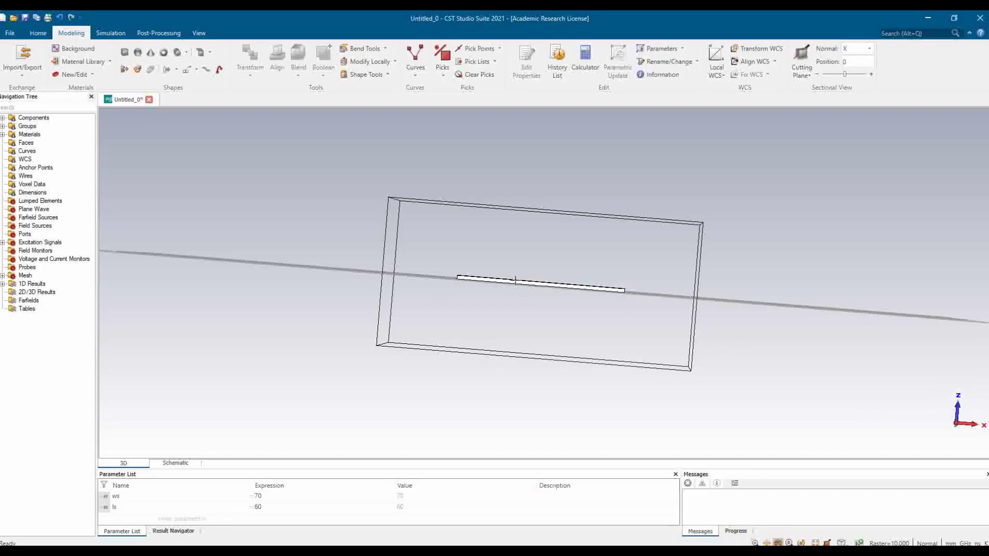
mouse_move(545, 259)
left_mouse_down()
mouse_move(548, 348)
mouse_move(558, 325)
mouse_move(549, 279)
left_mouse_up()
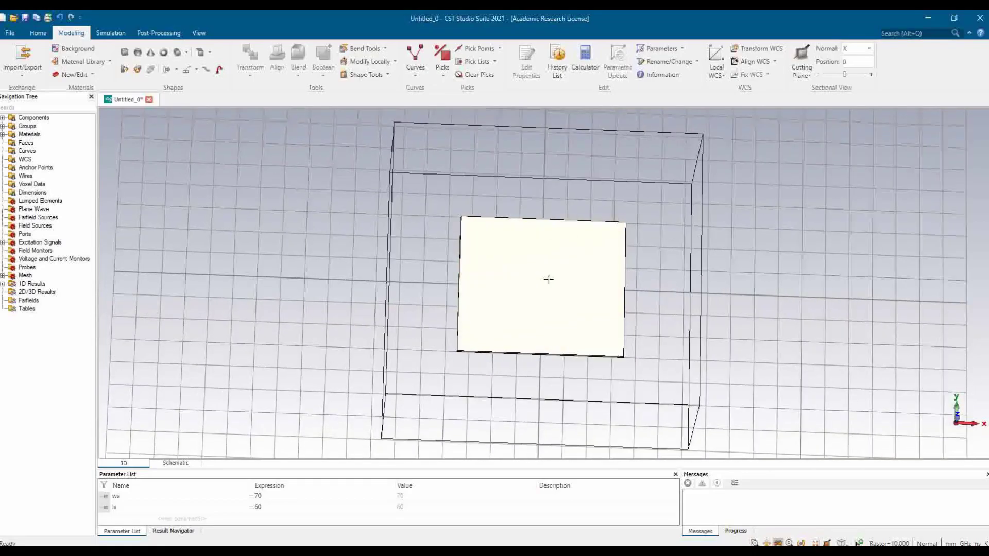
mouse_move(498, 261)
left_mouse_down()
mouse_move(475, 265)
mouse_move(566, 276)
mouse_move(570, 200)
left_mouse_up()
left_click_drag(560, 293, 562, 286)
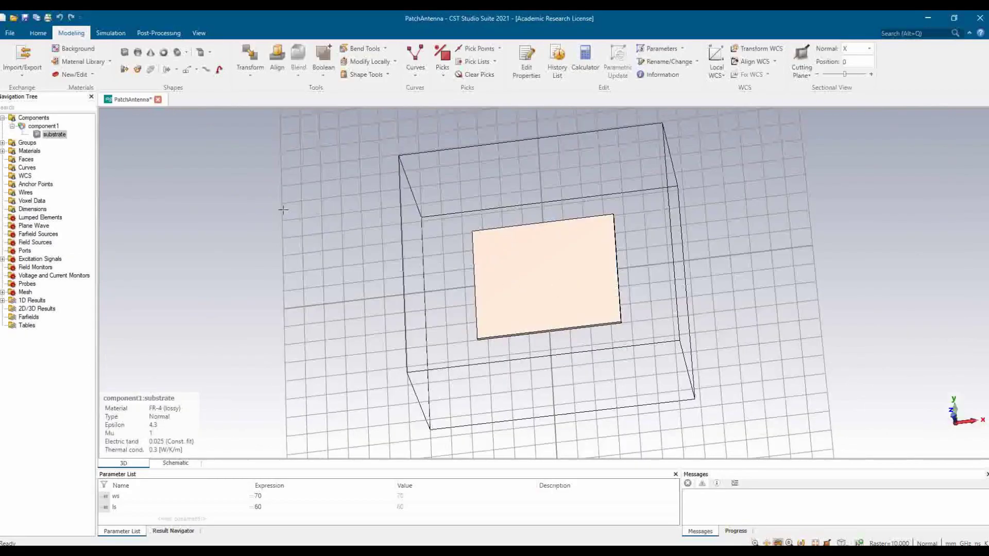
left_click(124, 52)
double_click(493, 242)
double_click(600, 305)
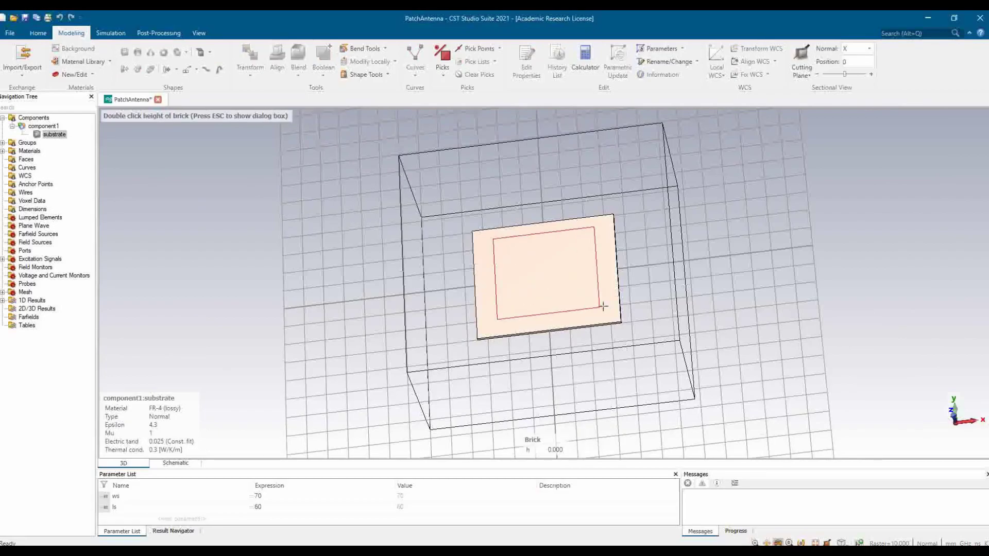
double_click(600, 278)
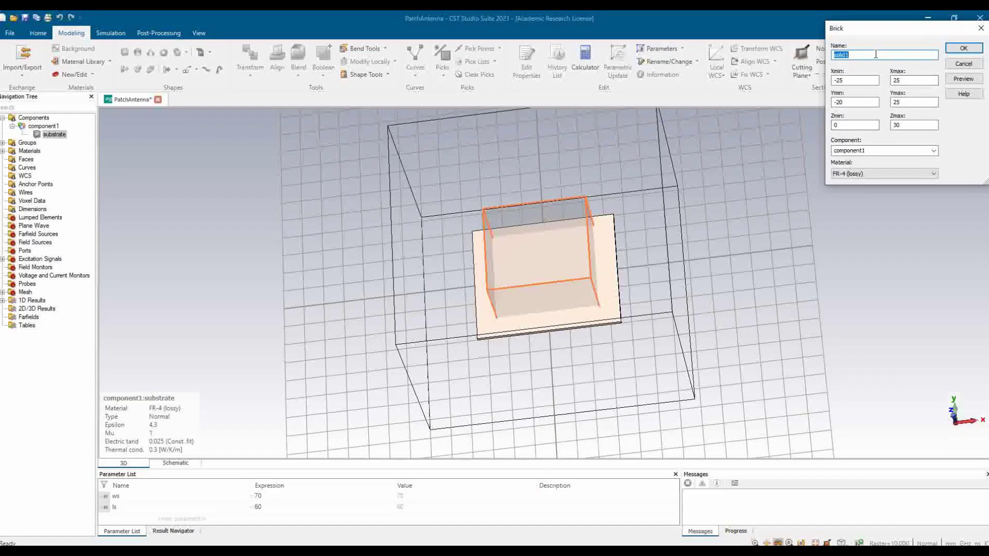
- Name the new brick patch and set its X range from -wp/2 to wp/2
type("patch")
key("Tab")
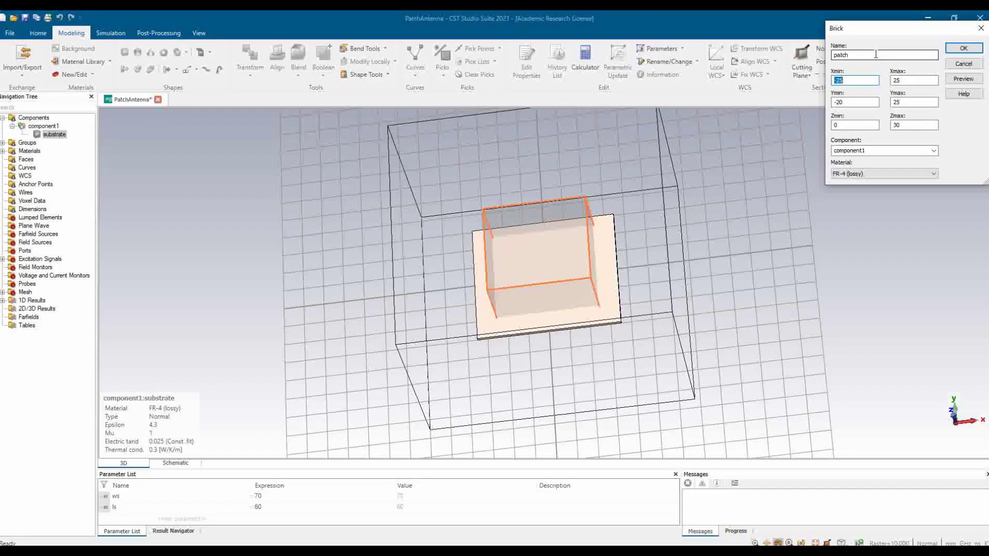
type("-ws")
type("p/2")
key("Tab")
type("wp/2")
key("Tab")
- Set the patch brick's Y range from -lp/2 to lp/2 and its Z range from 1.5 to 1.5+mt
type("-lp/2")
key("Tab")
type("lp/2")
key("Tab")
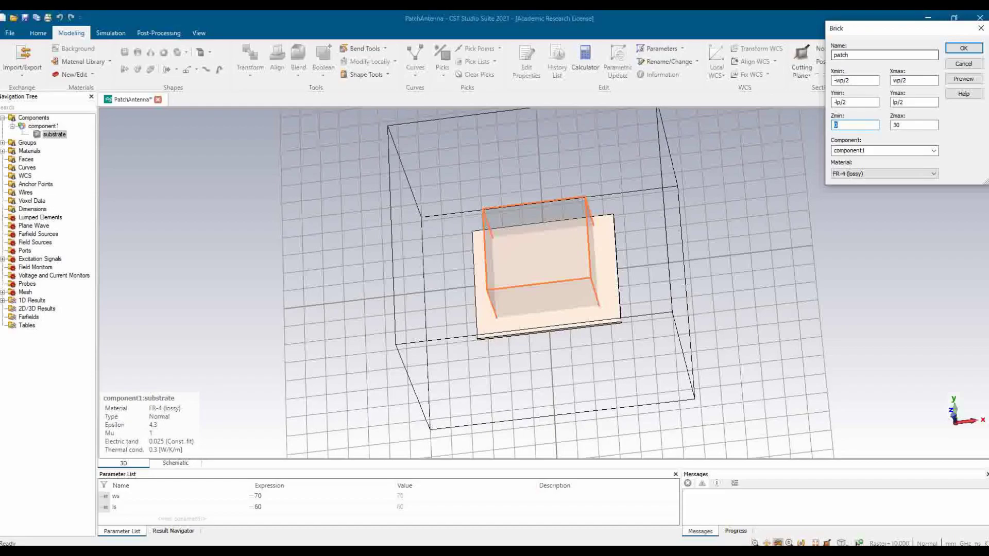
type("1.5")
key("Tab")
type("1.5+mt")
- Load Copper (annealed) from the material library and assign it as the patch brick's material
left_click(887, 178)
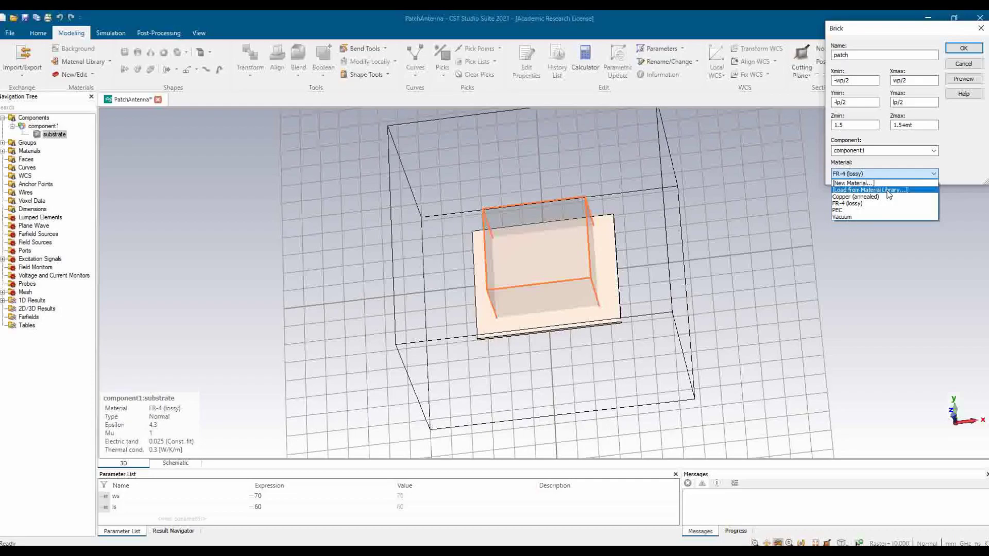
left_click(888, 194)
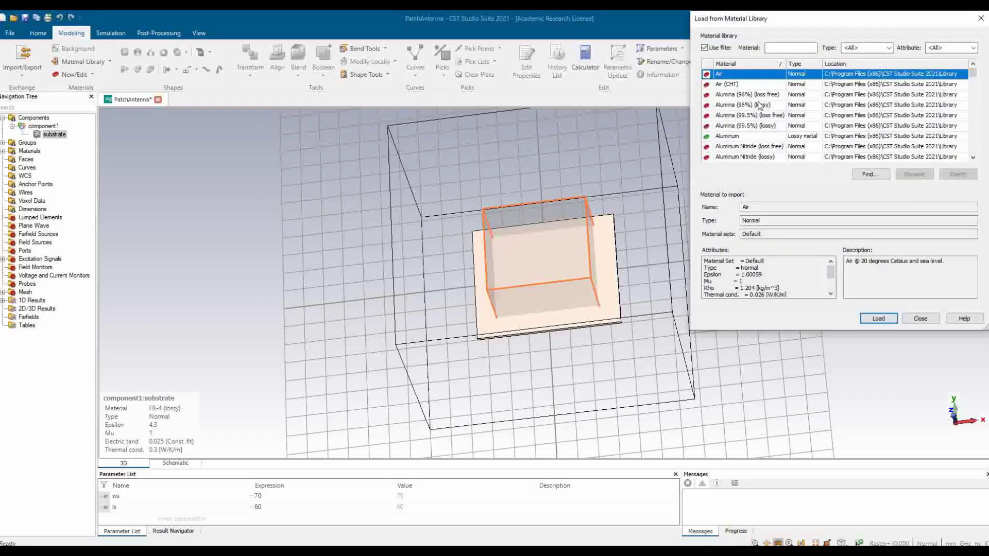
scroll(766, 115, "down", 3)
scroll(767, 114, "down", 10)
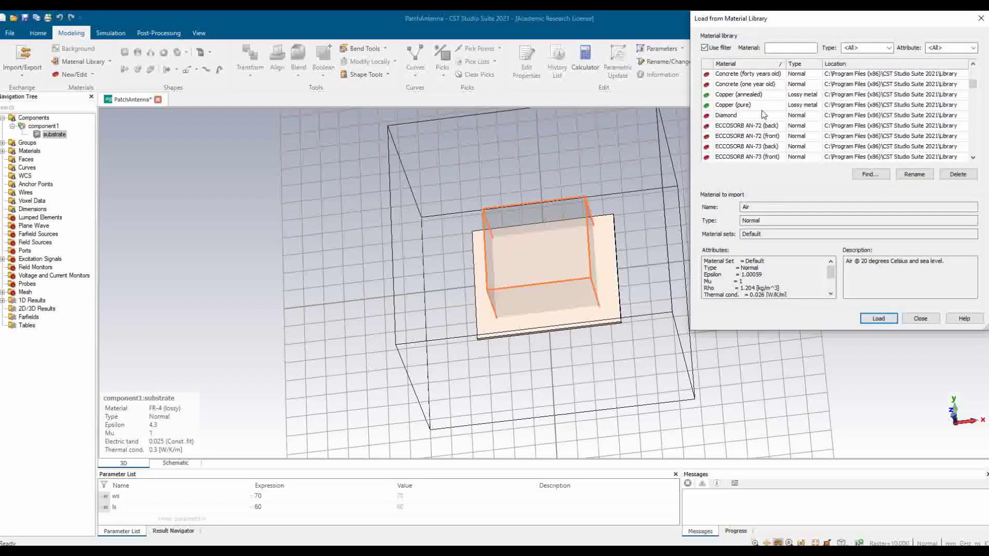
scroll(763, 114, "up", 5)
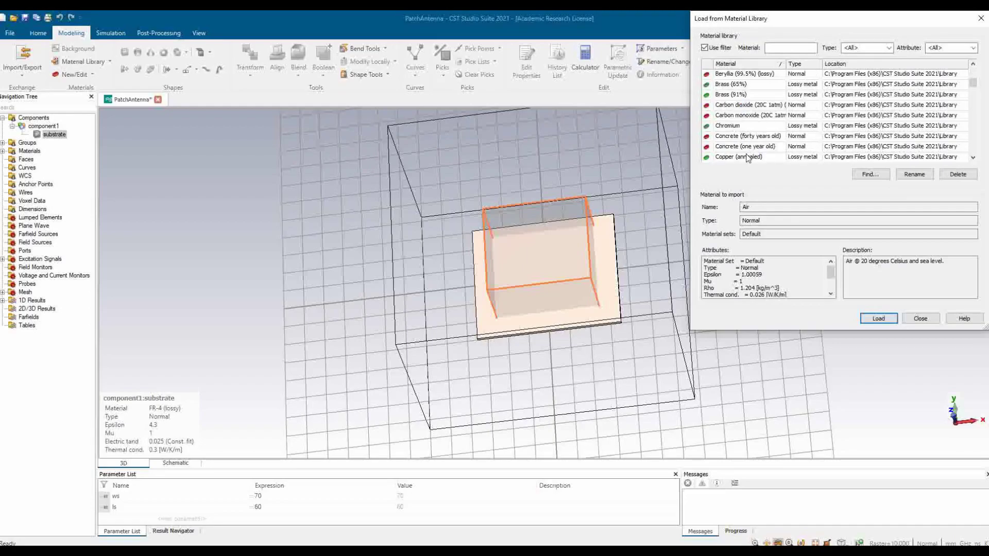
left_click(748, 157)
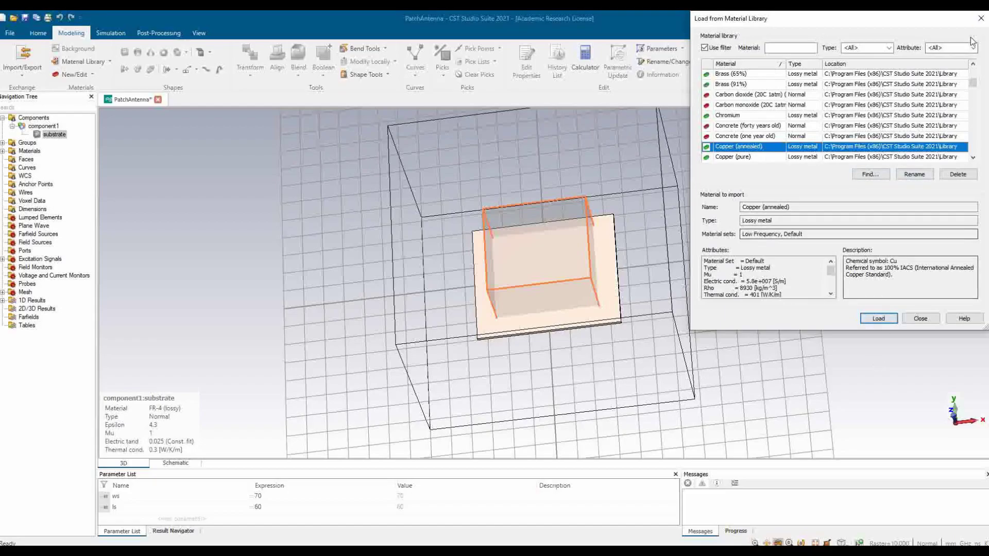
left_click(879, 318)
left_click(874, 175)
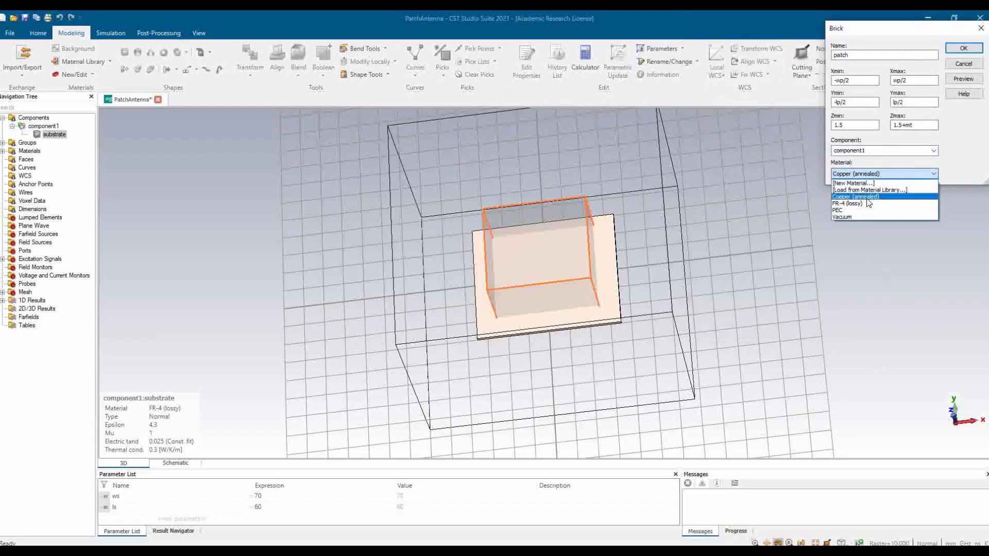
left_click(869, 202)
left_click(924, 100)
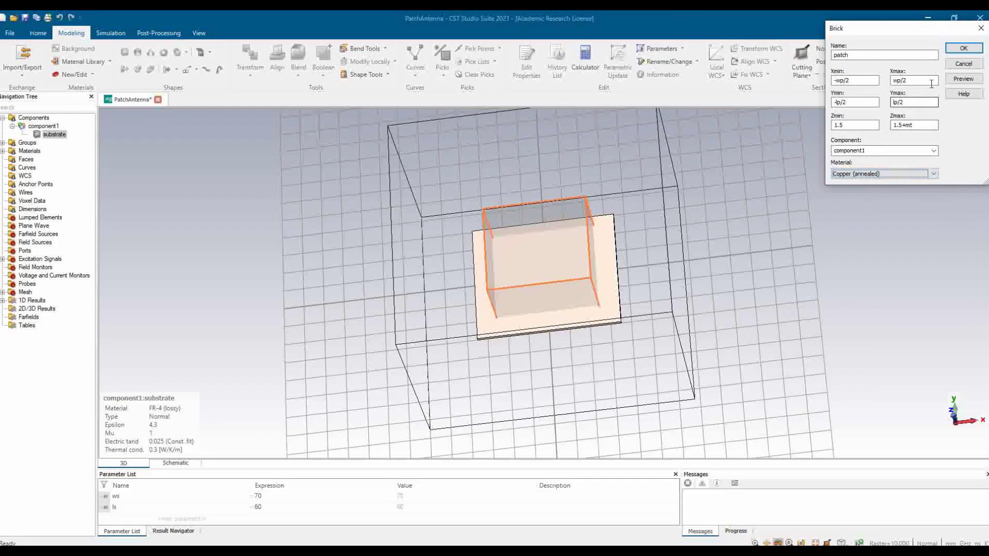
- Confirm the patch brick and define the missing parameters wp as 38.4 and lp as 29.8 from patch.png
left_click(964, 48)
left_click_drag(923, 74, 873, 121)
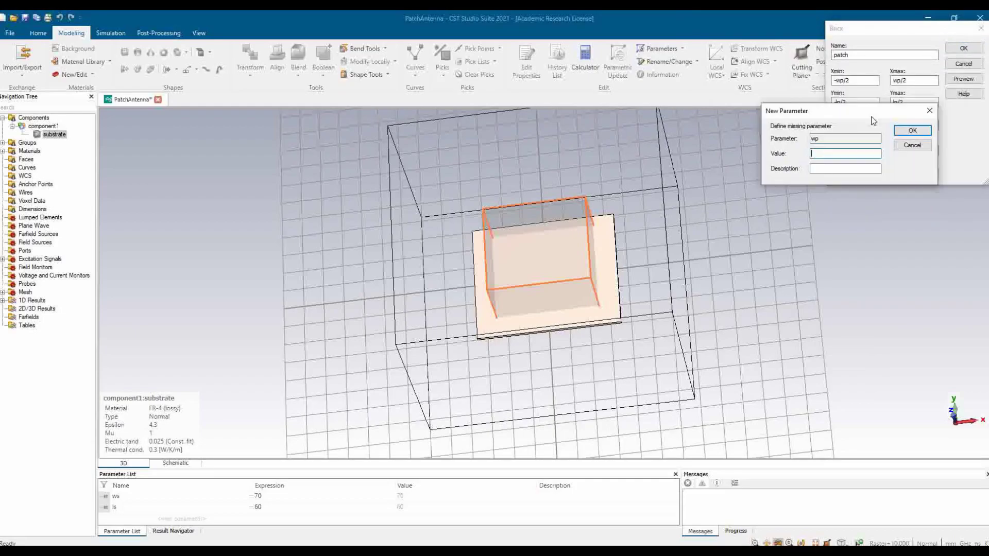
key("alt+Tab")
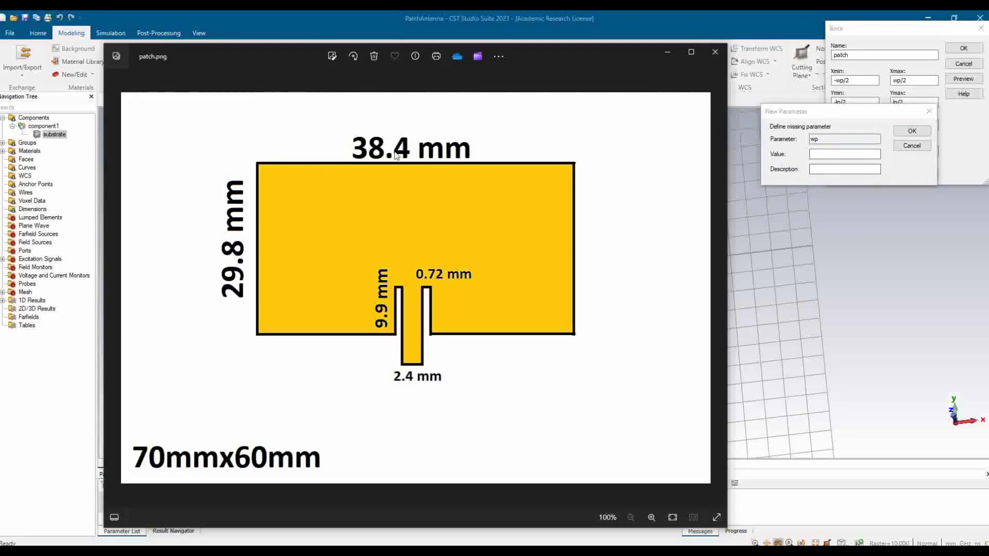
key("alt+Tab")
type("38.4")
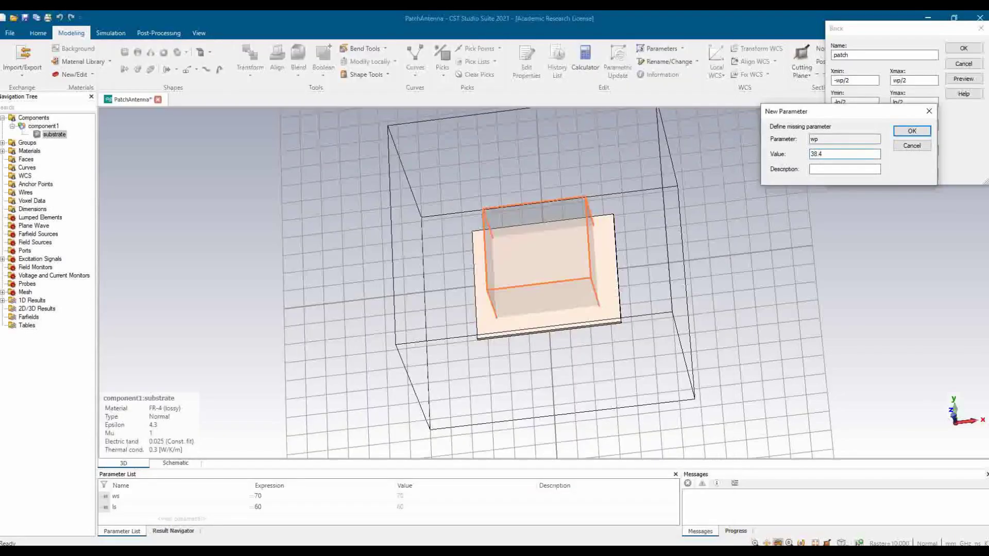
key("Return")
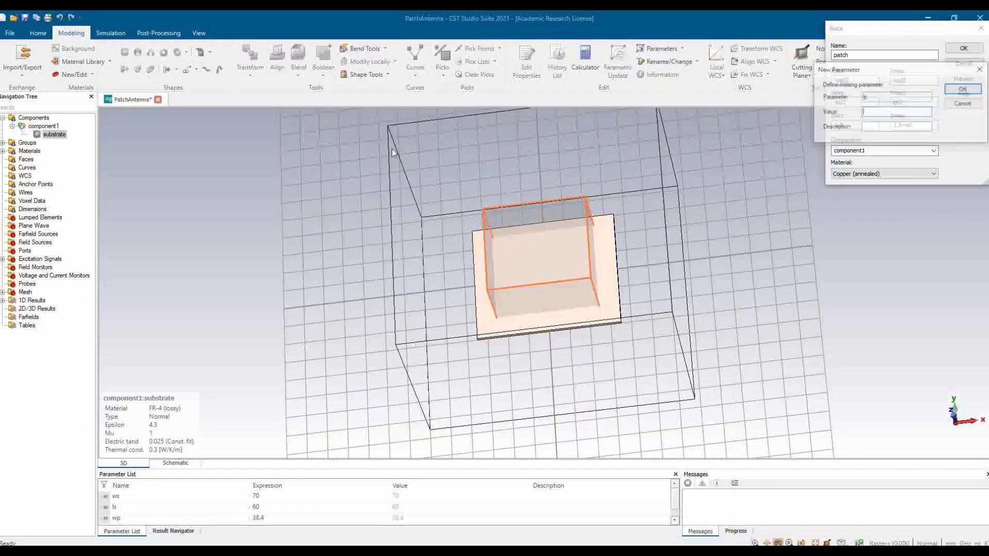
key("alt+Tab")
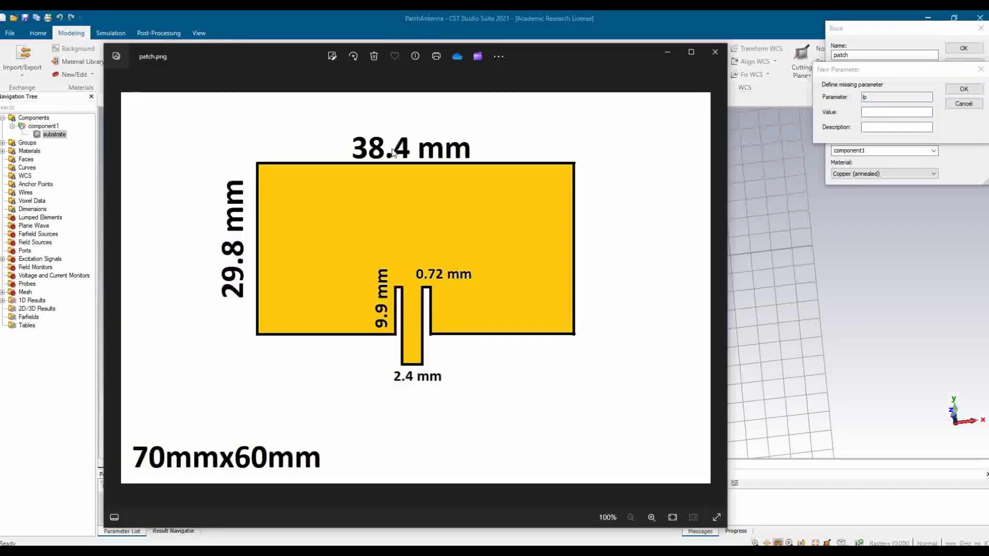
key("alt+Tab")
type("29.8")
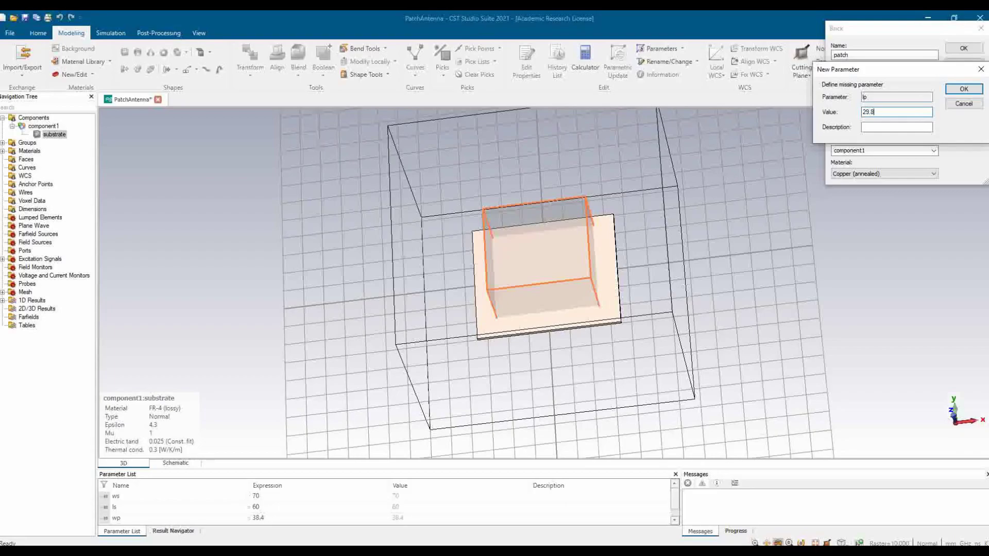
key("Return")
- Define the missing parameter mt as 0.035 to complete the patch brick
key("alt+Tab")
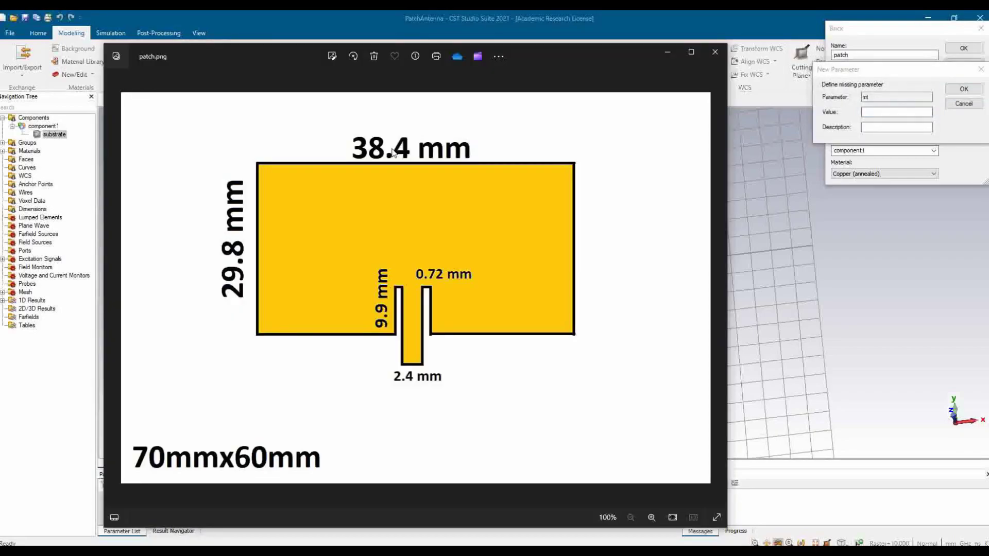
key("alt+Tab")
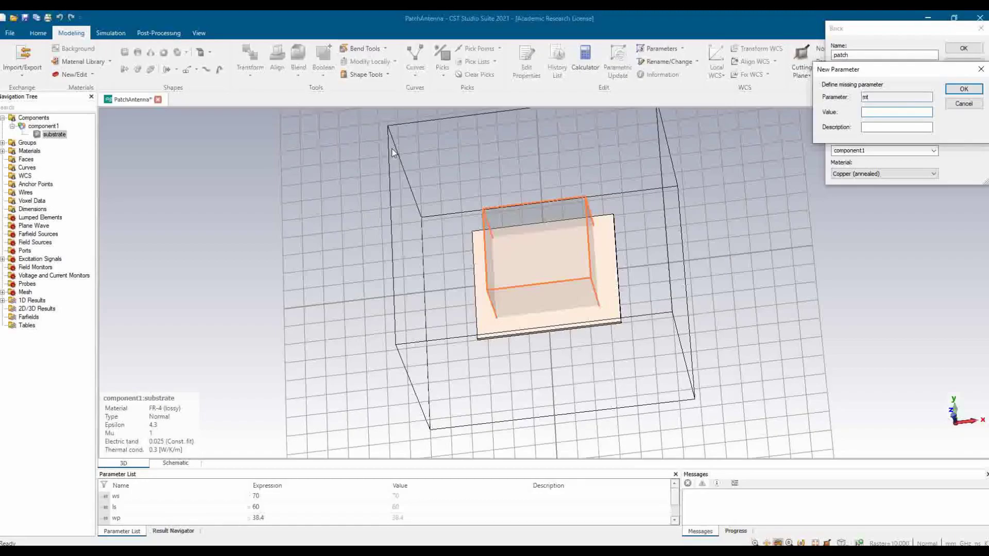
type("0.035")
key("Return")
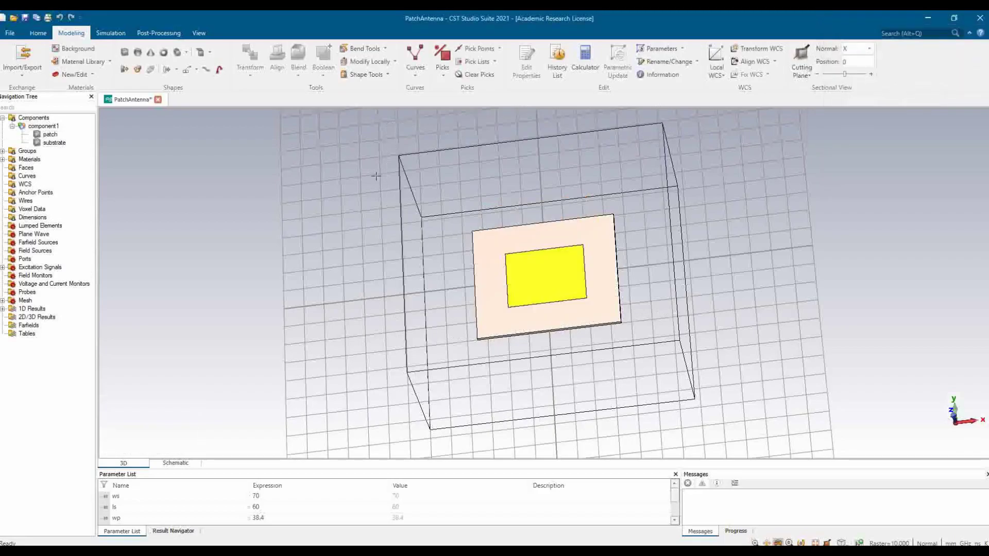
scroll(545, 279, "up", 5)
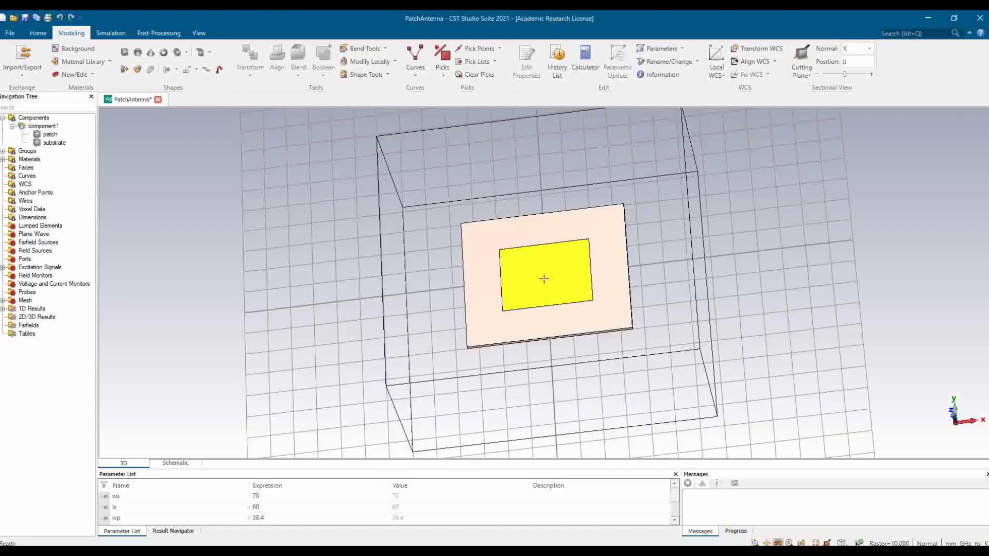
- Check the notch dimensions in patch.png, then draw a brick about 8 by 10 by 12 mm near the patch's lower edge, named remove
key("alt+Tab")
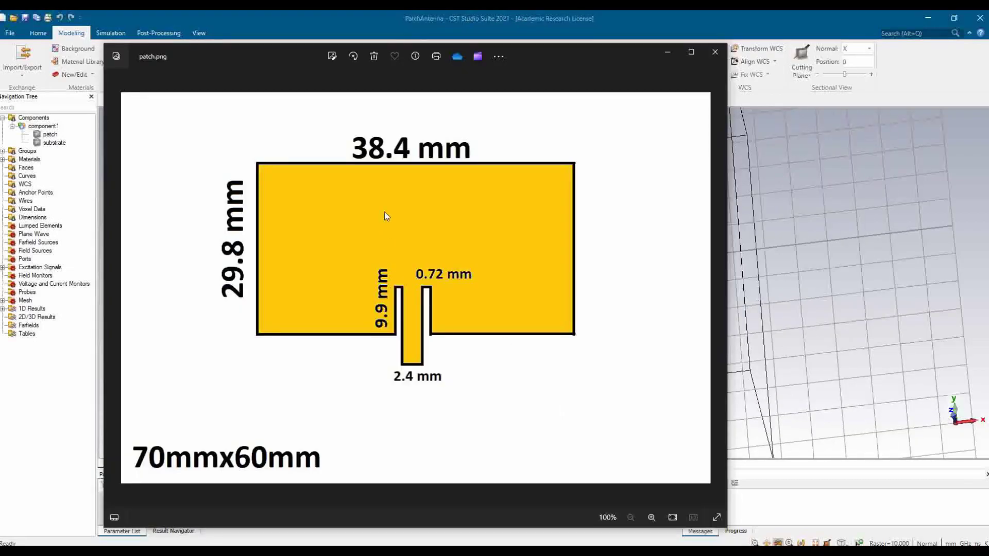
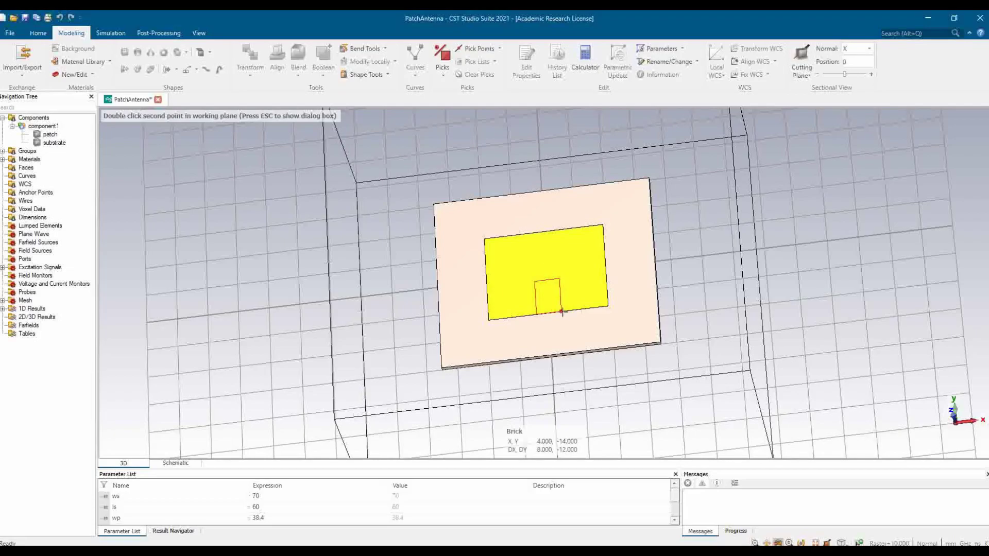
double_click(562, 311)
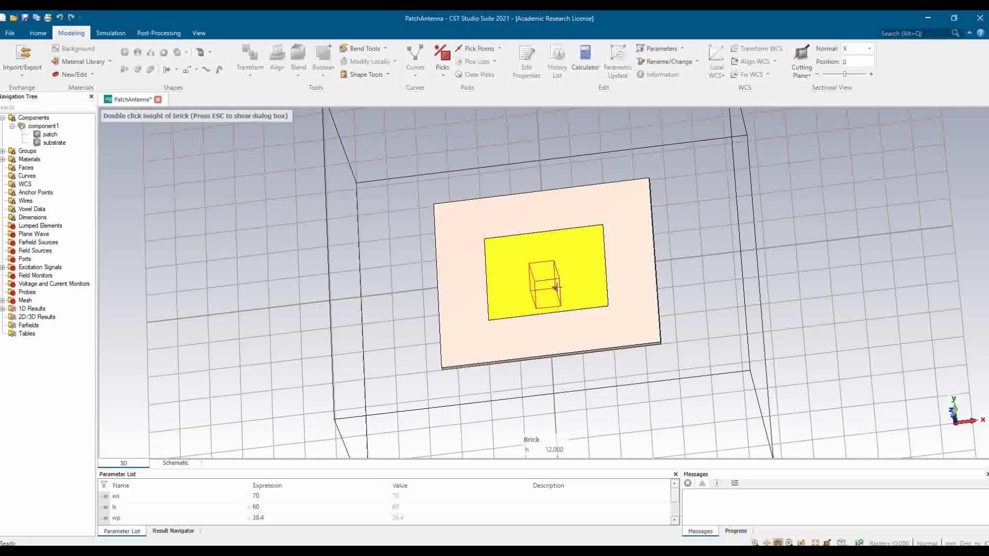
double_click(556, 287)
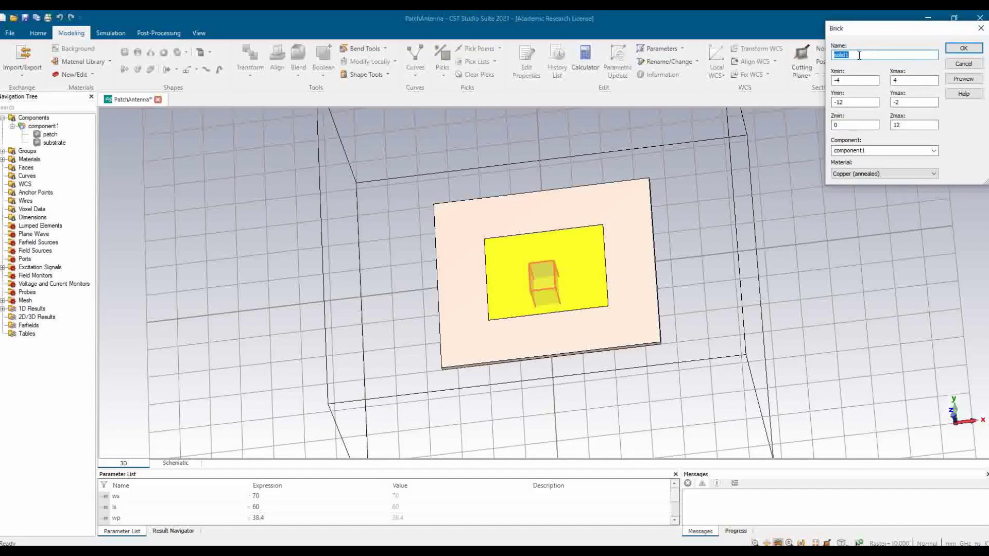
type("remove")
key("Tab")
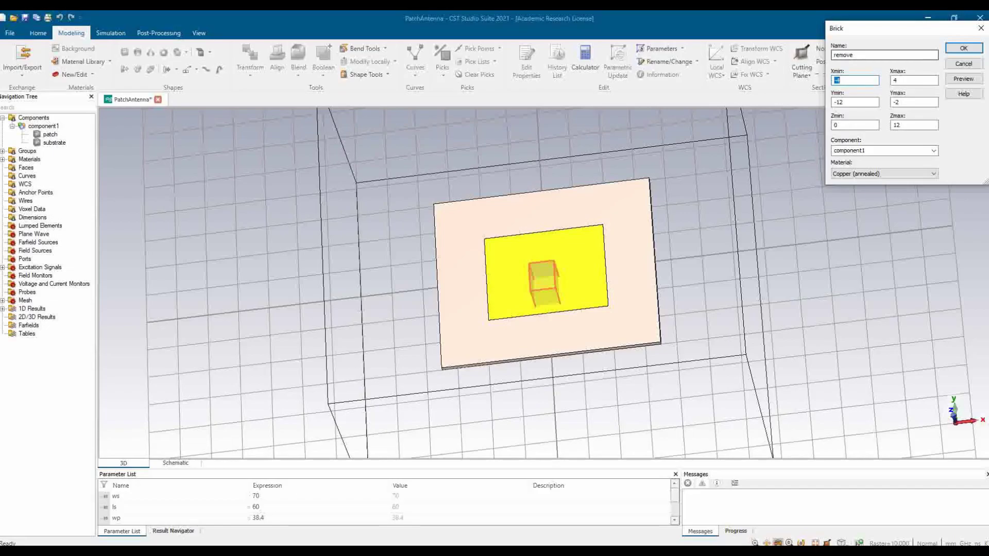
- Set the remove brick's X range from -3.84/2 to 3.84/2, using the total of 2.4 + 0.72 + 0.72 from the calculator
key("alt+Tab")
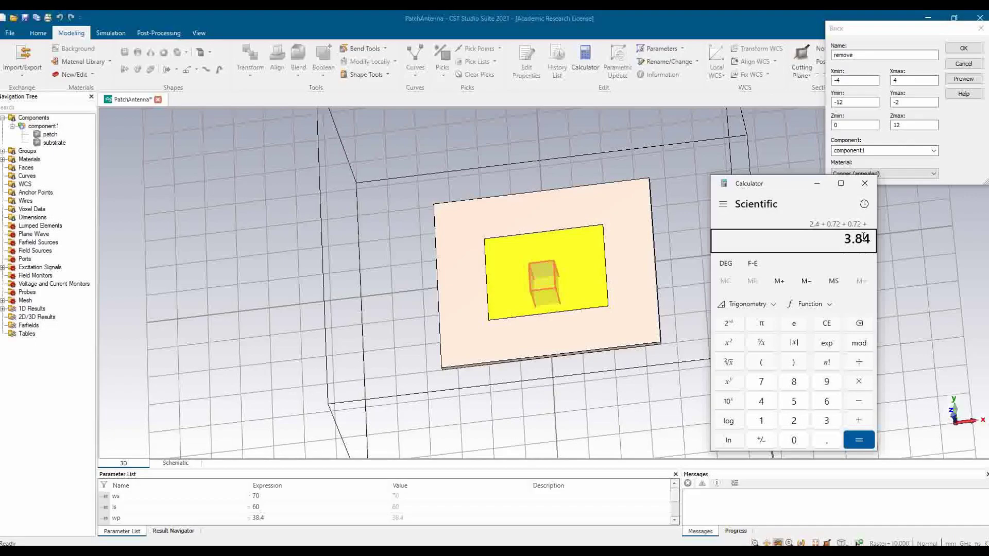
key("alt+Tab")
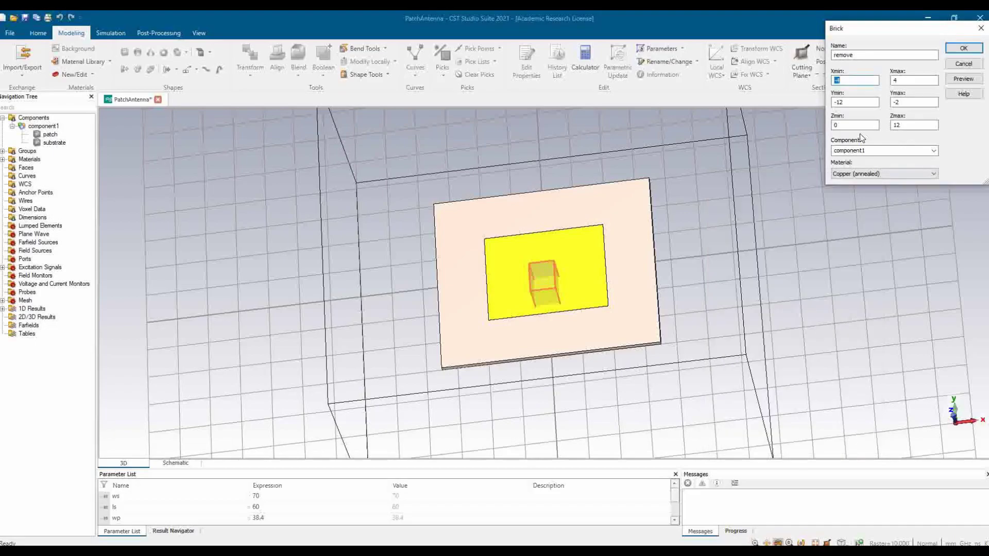
left_click(840, 80)
key("BackSpace")
type("3.84/2")
key("Tab")
type("3.84/2")
key("Tab")
- Set the remove brick's Y range from -lp/2 to -lp/2+9.9, checking the notch depth in patch.png
type("-lp/2")
key("Tab")
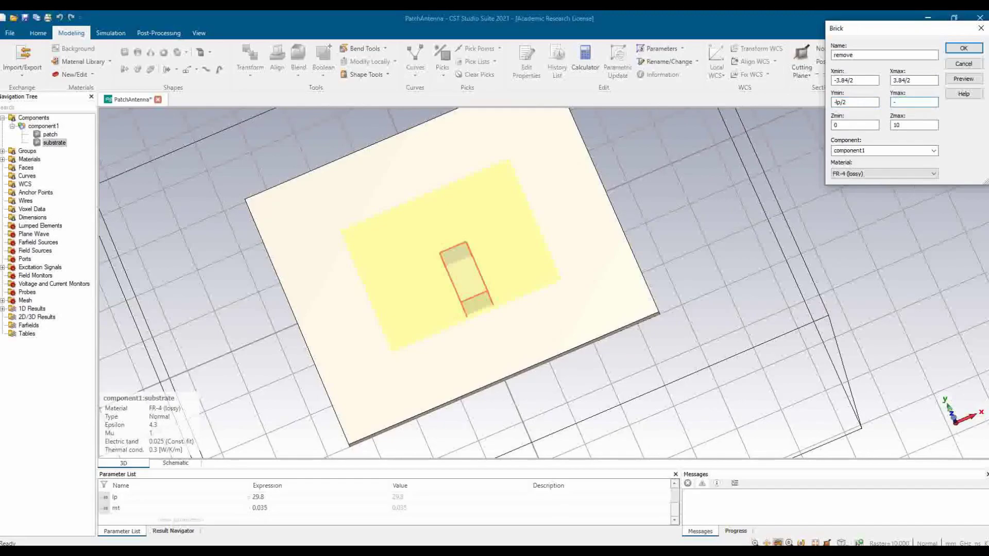
type("-lp/2+9.9")
key("alt+Tab")
key("alt+Tab")
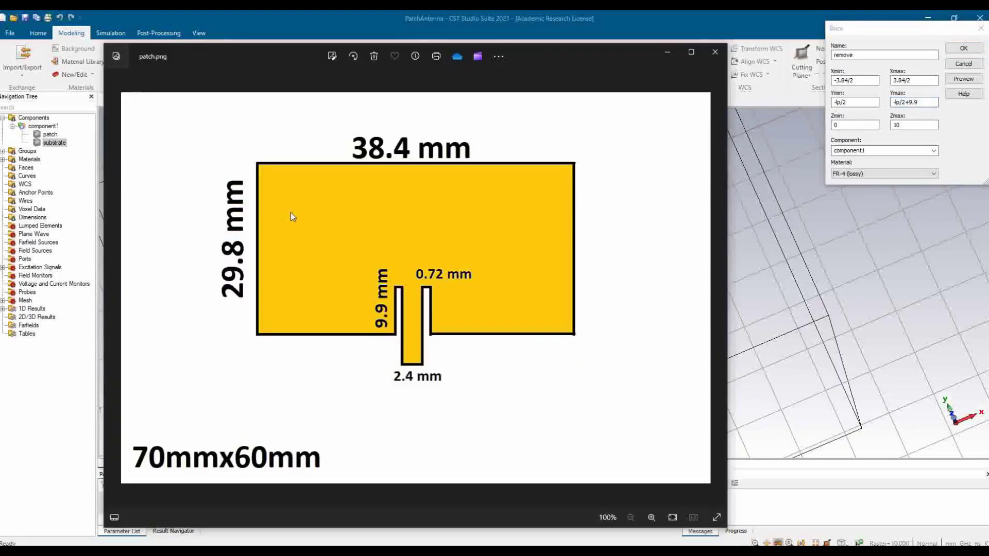
key("alt+Tab")
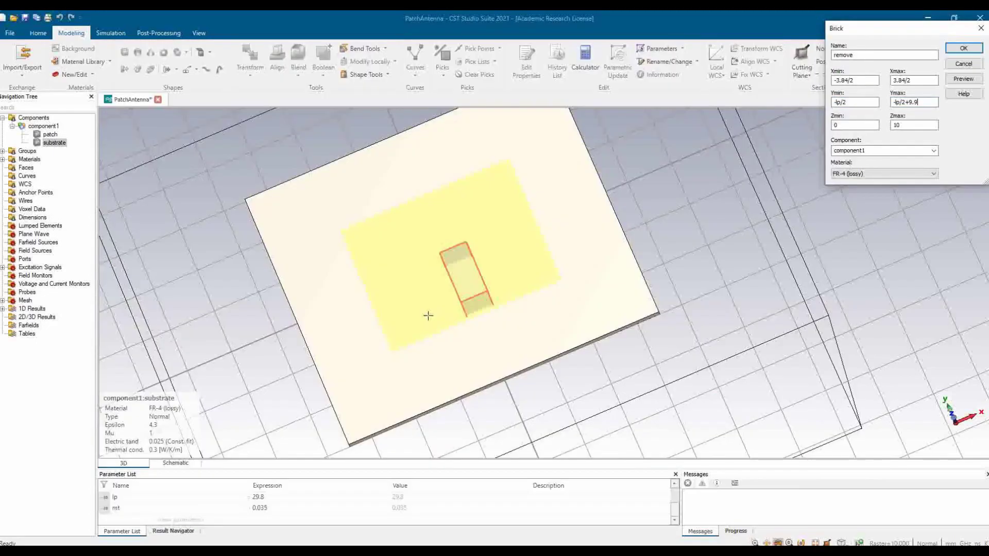
- Set the remove brick's Z range from 1.5 to 1.5+mt, assign Copper (annealed) and create the brick
left_click(851, 126)
double_click(852, 126)
type("1.5")
key("Tab")
type("1.5+mt")
left_click(906, 174)
left_click(866, 198)
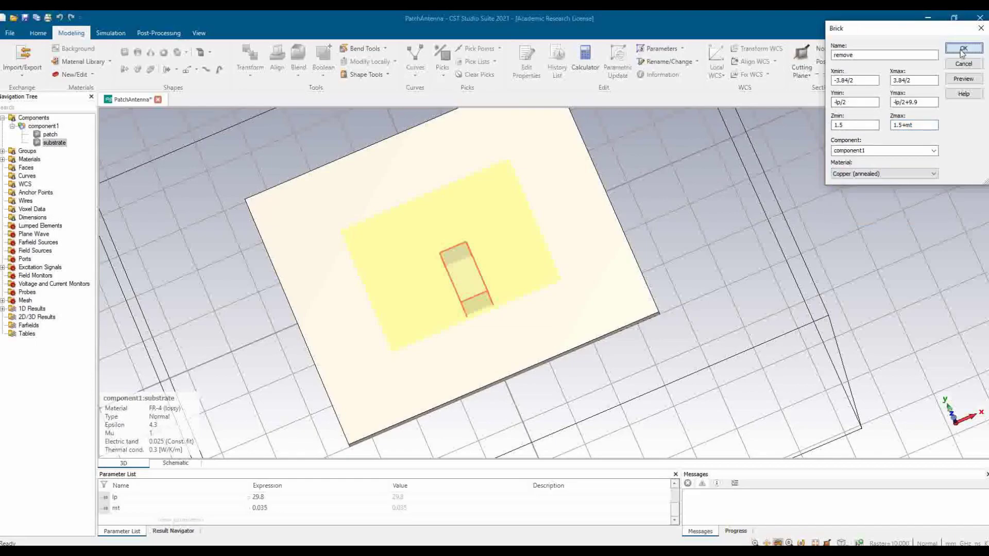
left_click(962, 49)
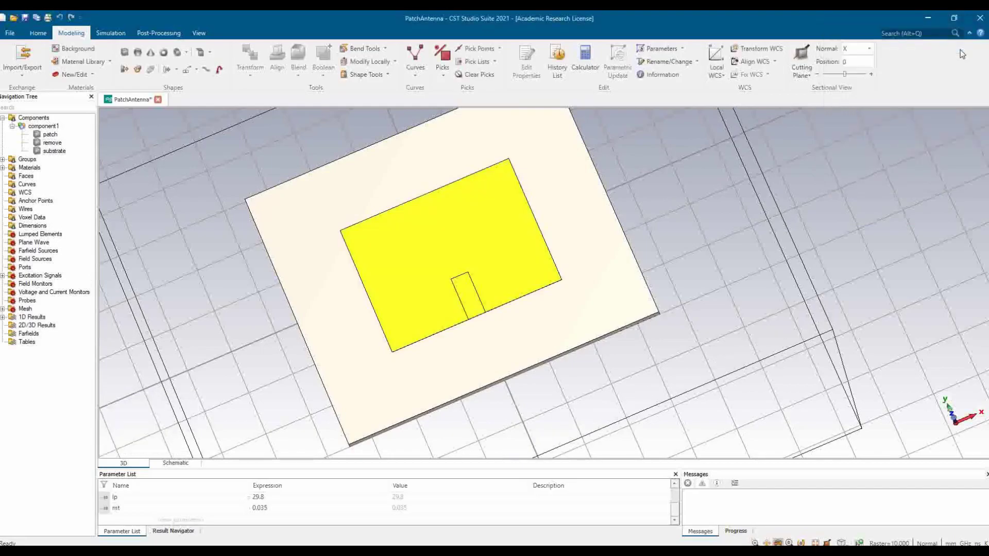
- Examine how the remove brick sits in the patch at its lower edge, from above and from a shallow side angle
left_click_drag(474, 340, 653, 296)
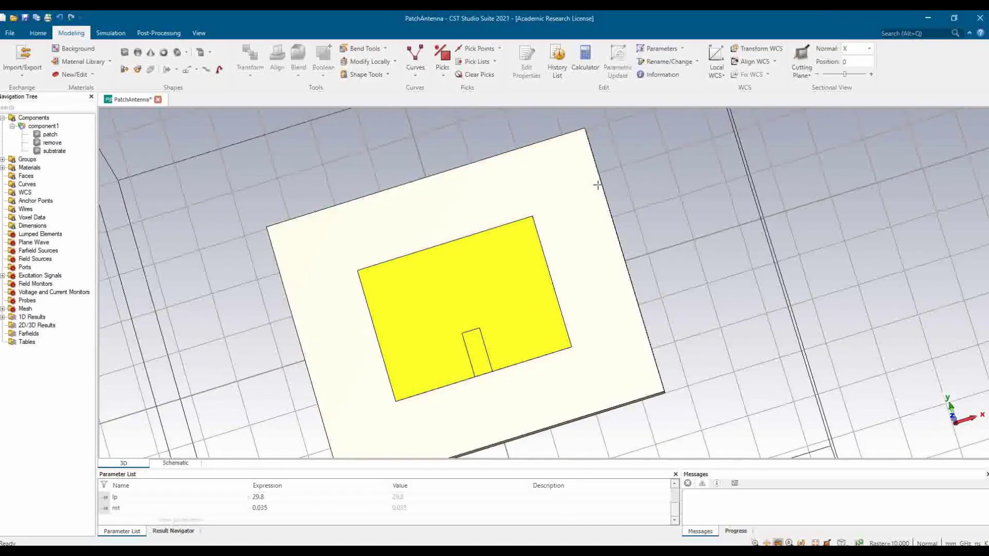
left_click_drag(597, 185, 459, 172)
left_click_drag(461, 336, 448, 309)
scroll(462, 340, "up", 3)
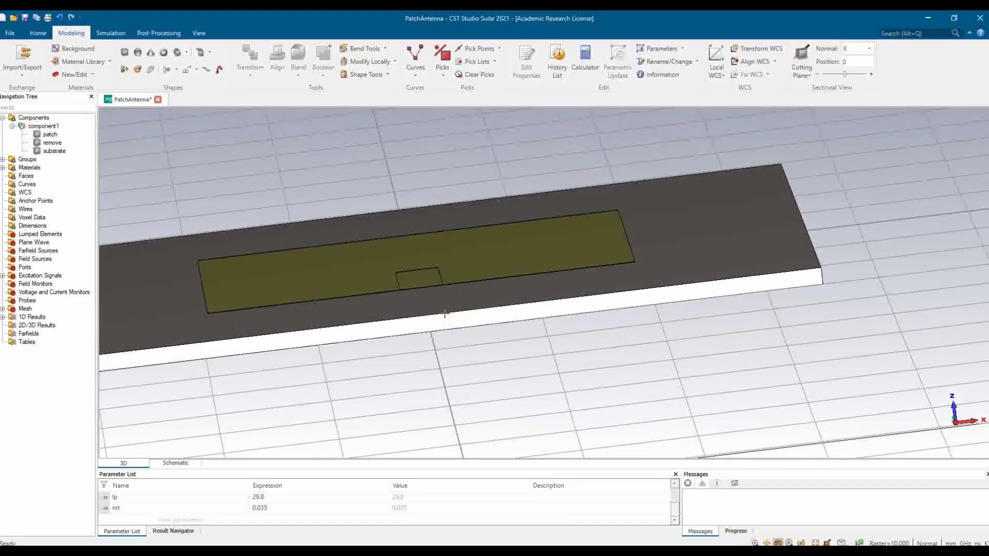
scroll(438, 276, "up", 5)
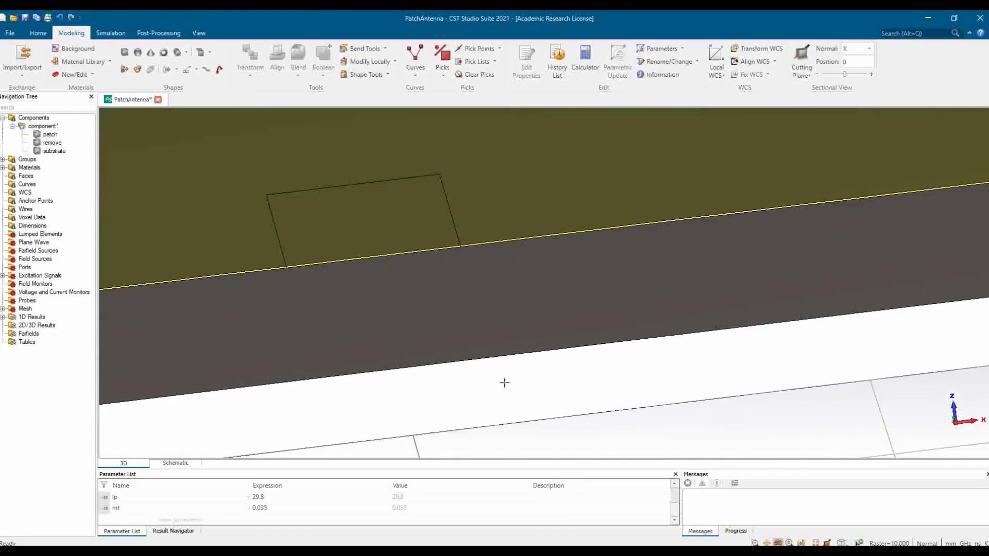
scroll(505, 386, "down", 5)
left_click_drag(509, 359, 506, 326)
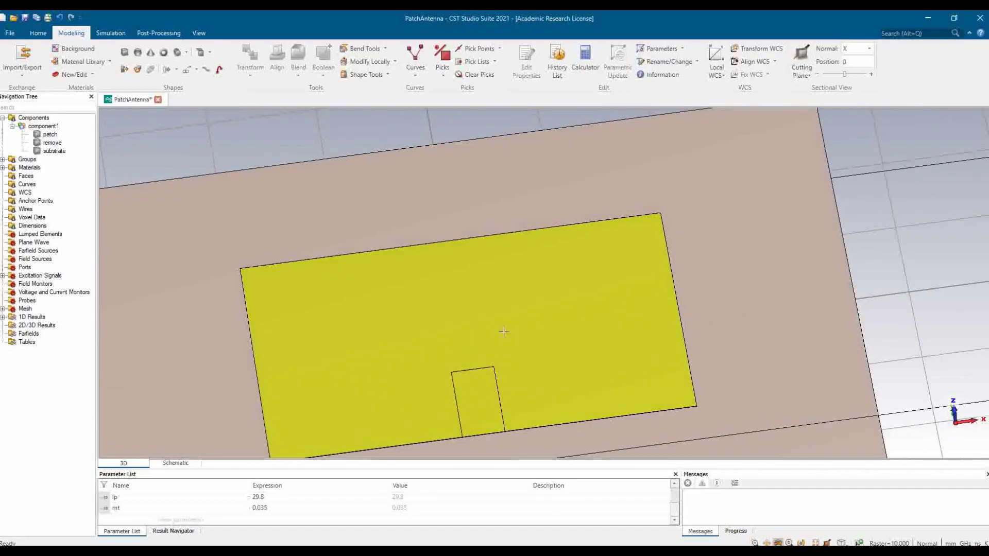
scroll(506, 324, "down", 1)
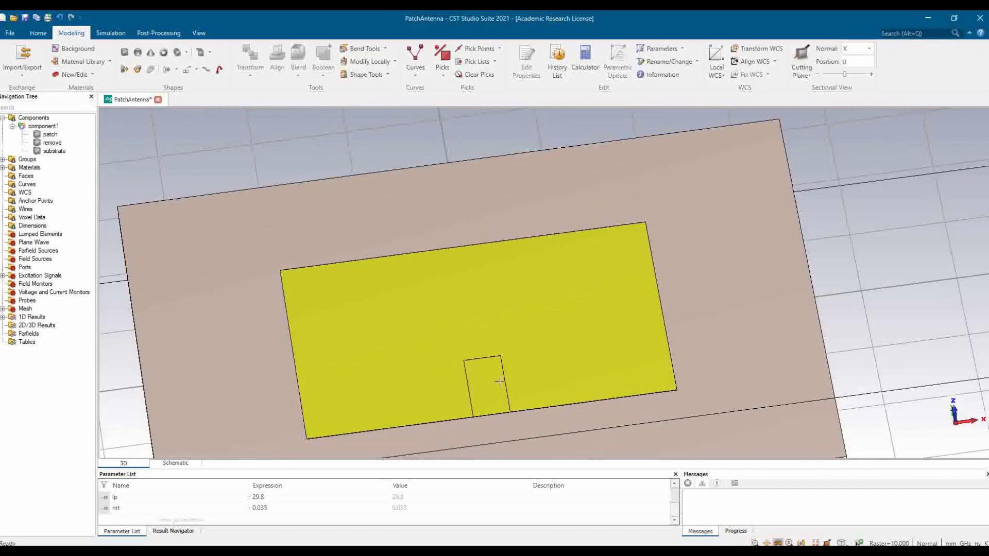
- Subtract the remove brick from the patch with a Boolean operation to cut the feed notch
left_click(50, 135)
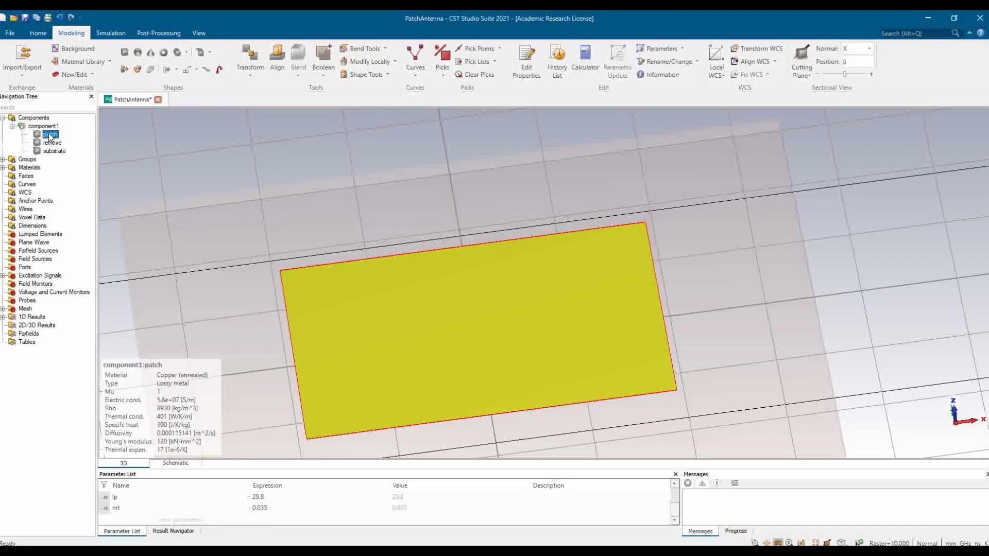
left_click(324, 75)
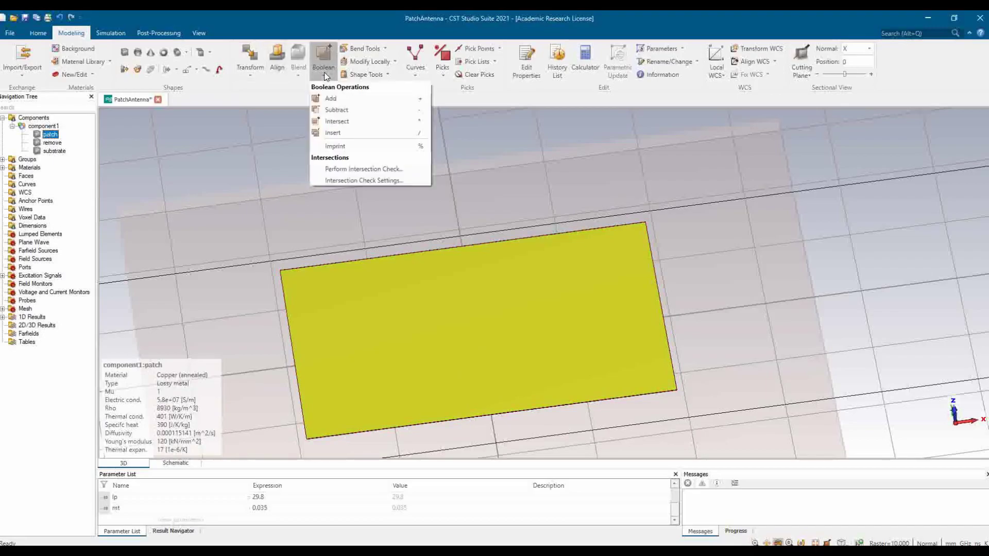
left_click(336, 110)
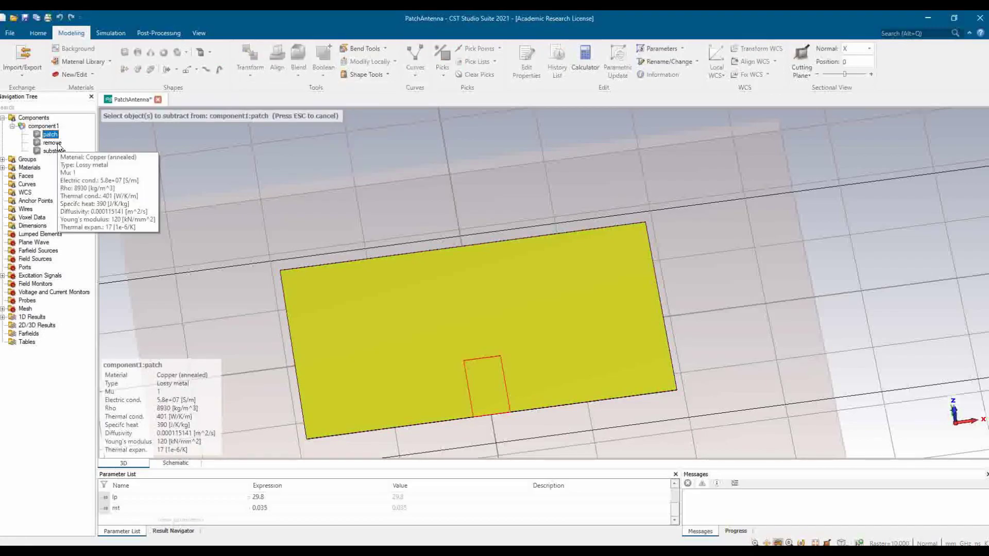
left_click(53, 143)
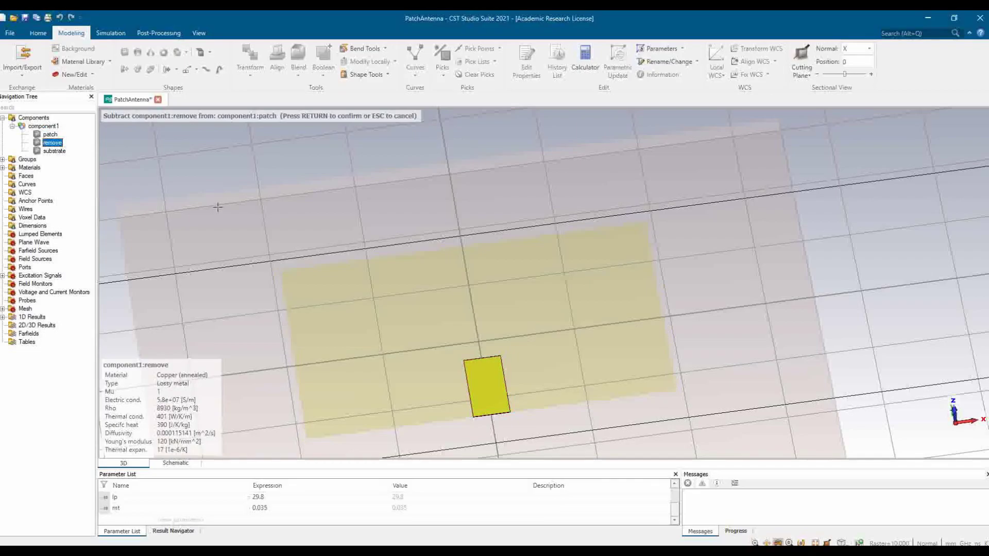
key("Return")
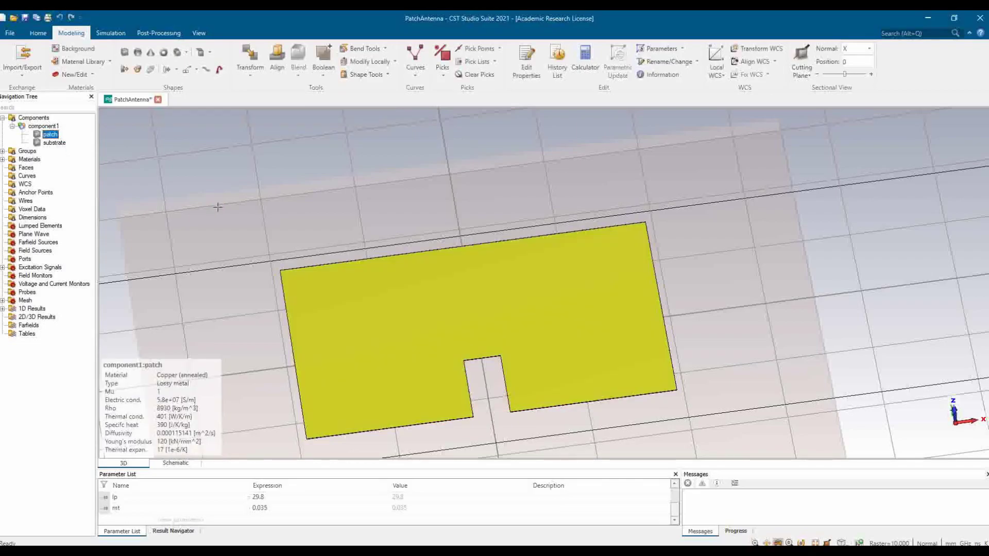
- Draw a brick about 3 by 25 by 8 mm running from the patch notch toward the substrate's lower edge and name it feedline
left_click_drag(464, 359, 464, 393)
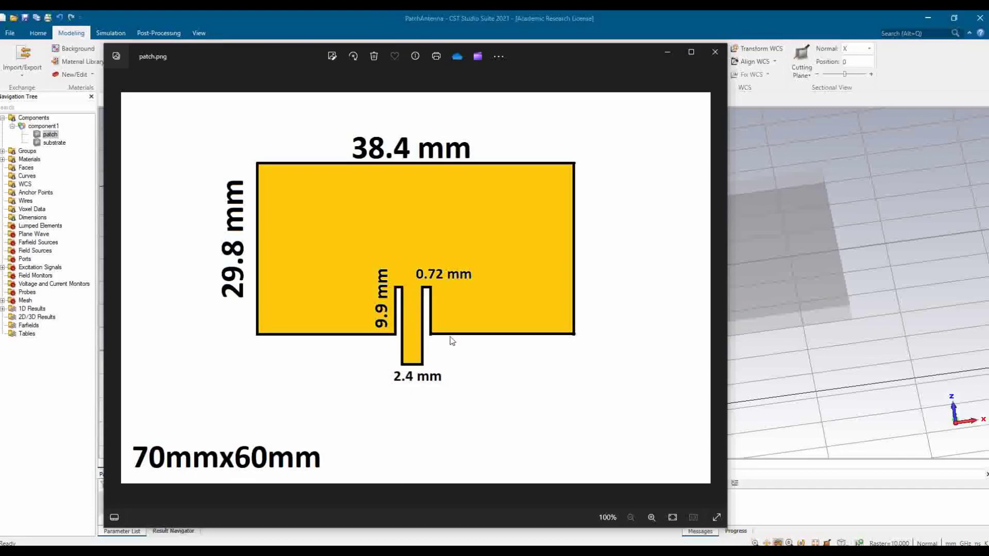
key("alt+Tab")
scroll(503, 289, "up", 3)
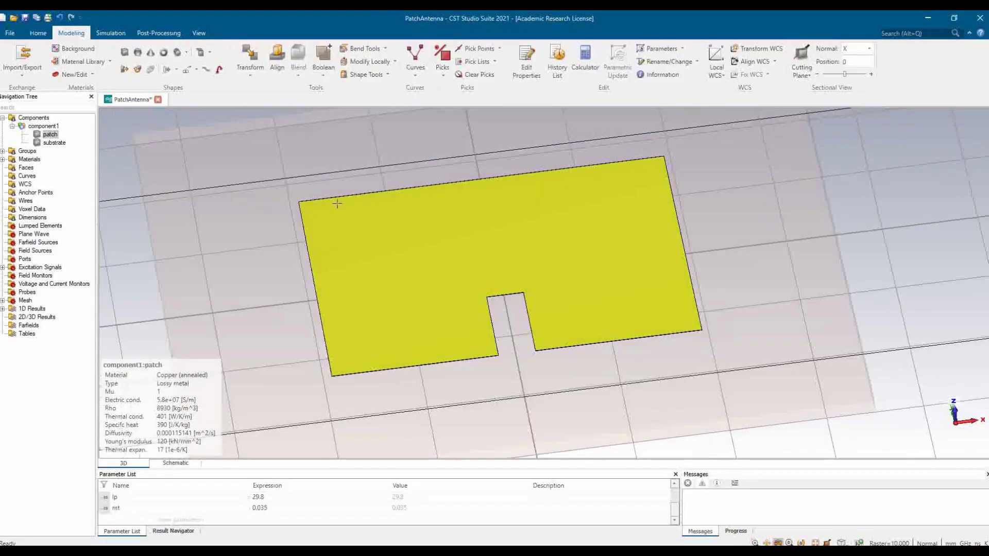
left_click(123, 52)
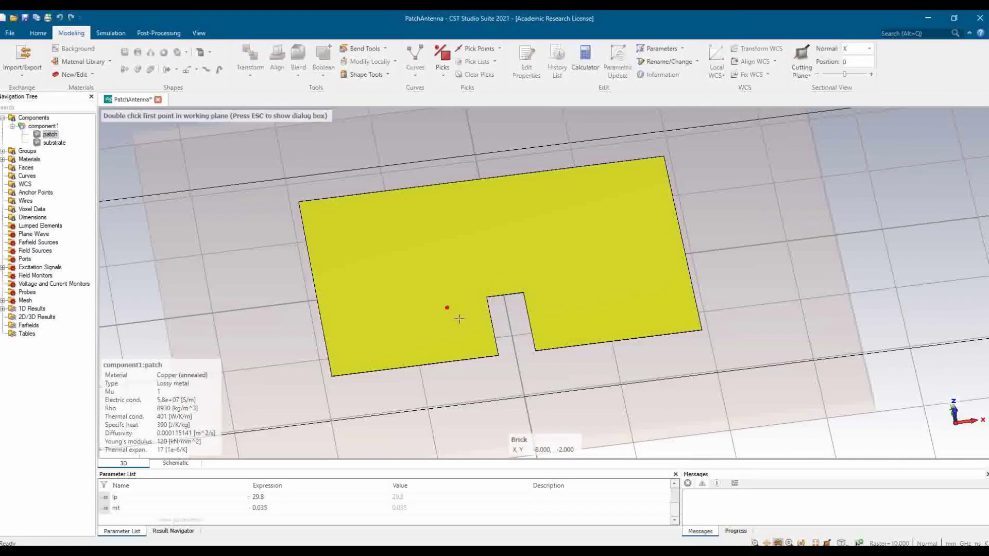
double_click(495, 299)
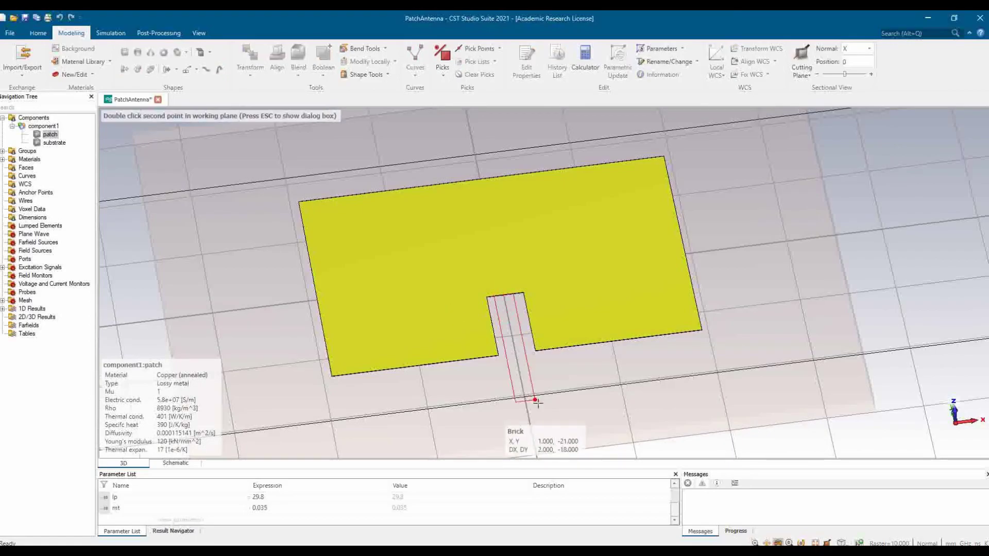
scroll(537, 396, "down", 3)
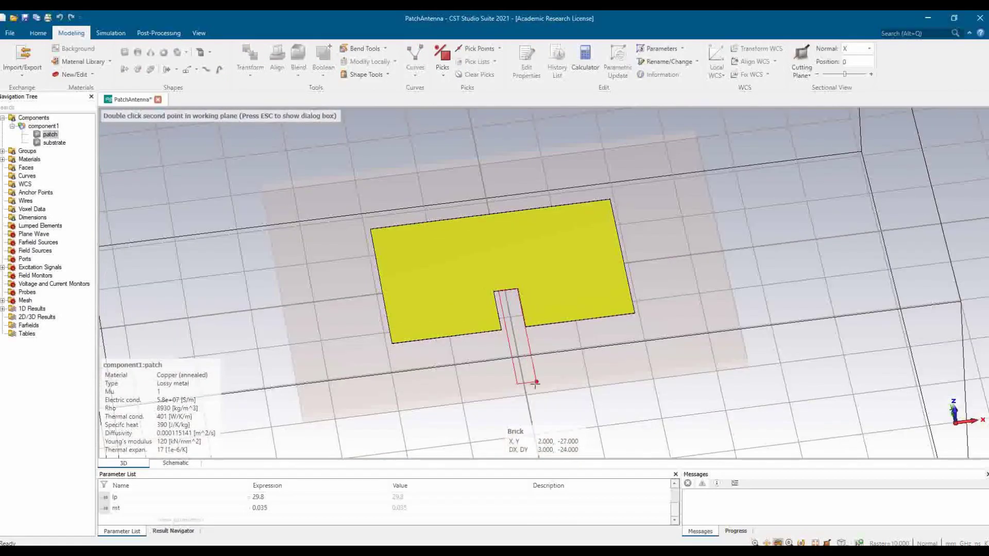
double_click(536, 383)
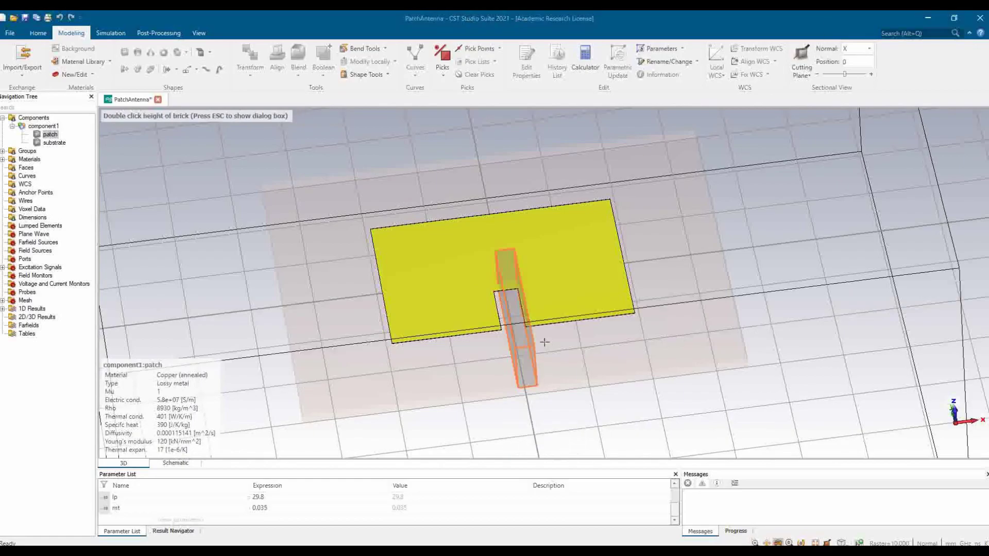
double_click(545, 342)
type("fe")
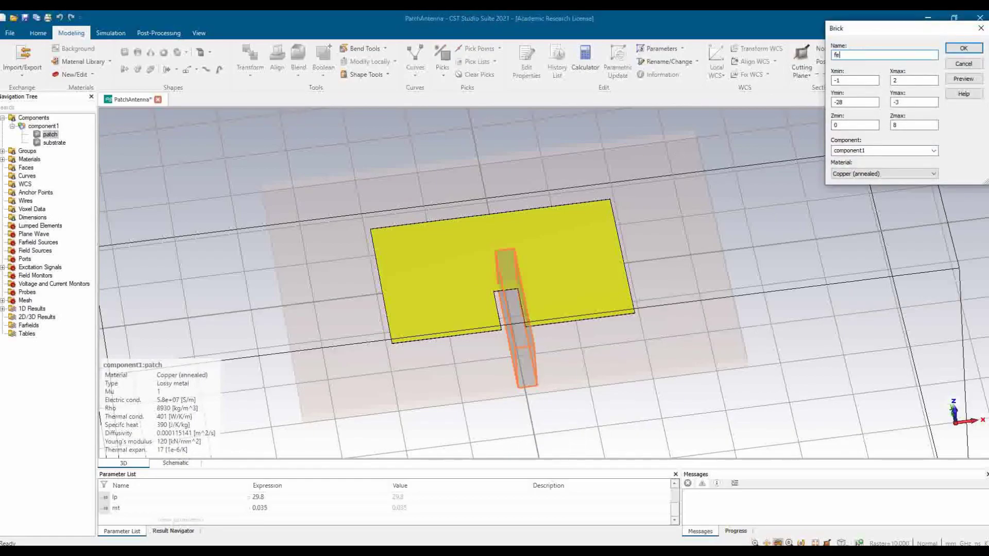
type("edline")
key("Tab")
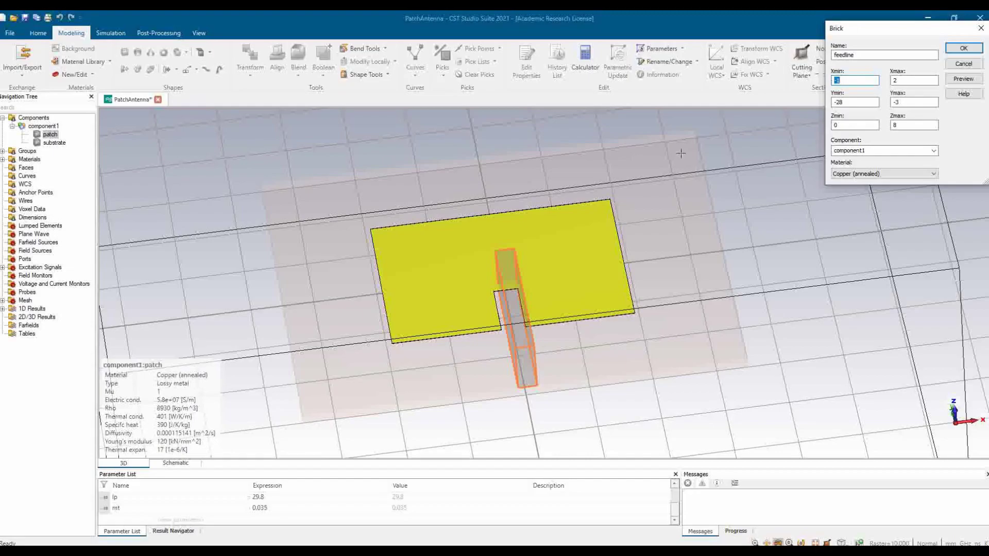
- Set the feedline brick's X range from -1.2 to 1.2
type("-1.2")
key("Tab")
type("1.2")
key("Tab")
- Set the feedline brick's Y range from -ls/2 to -lp/2+9.9
type("-ls/2")
key("Tab")
type("-ls/2")
key("BackSpace")
key("BackSpace")
key("BackSpace")
key("BackSpace")
type("lp/2")
type("+9.9")
- Set the feedline brick's Z range from 1.5 to 1.5+0.035 and create it
key("Tab")
type("1.")
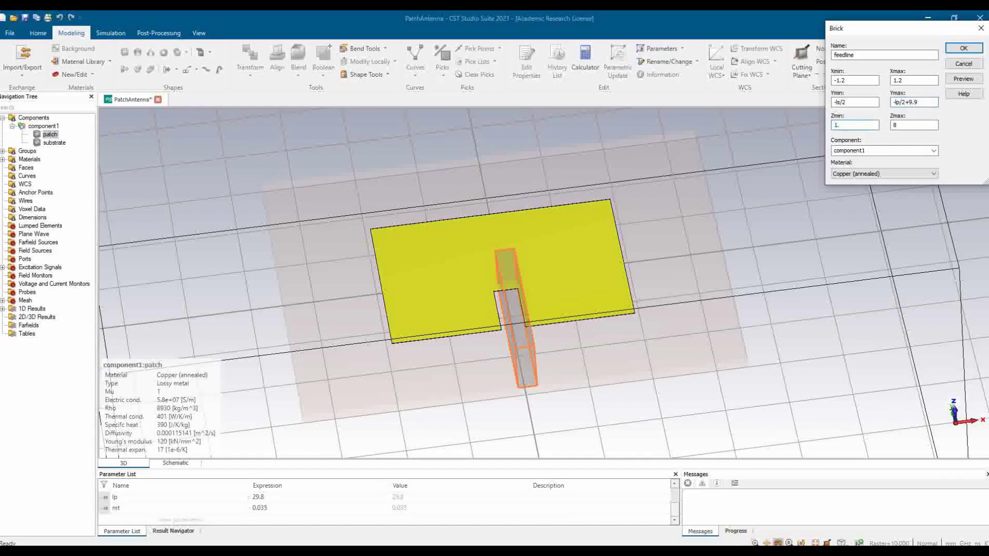
type("5")
key("Tab")
type("1.5+0.035")
left_click(963, 48)
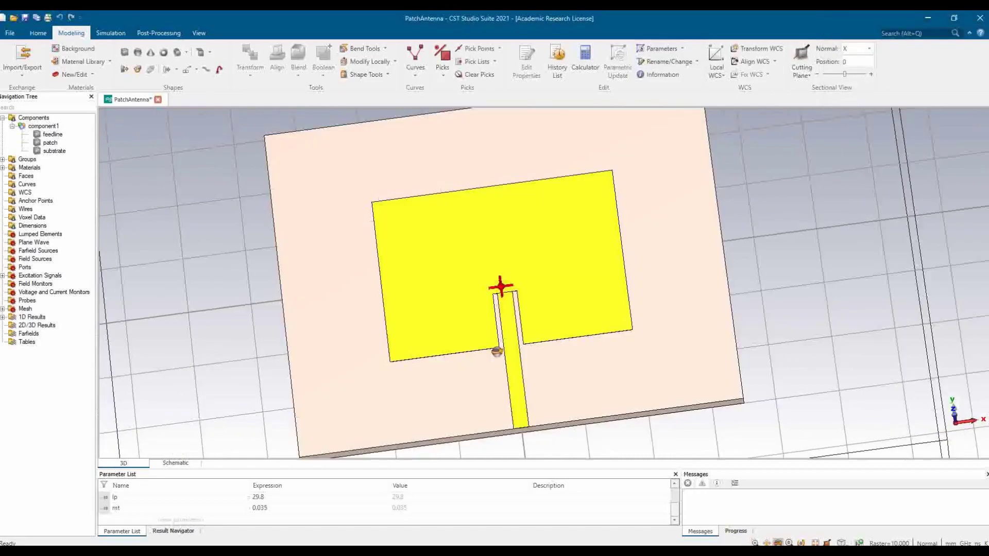
- Merge the feedline and the patch into one solid with a Boolean Add
key("f")
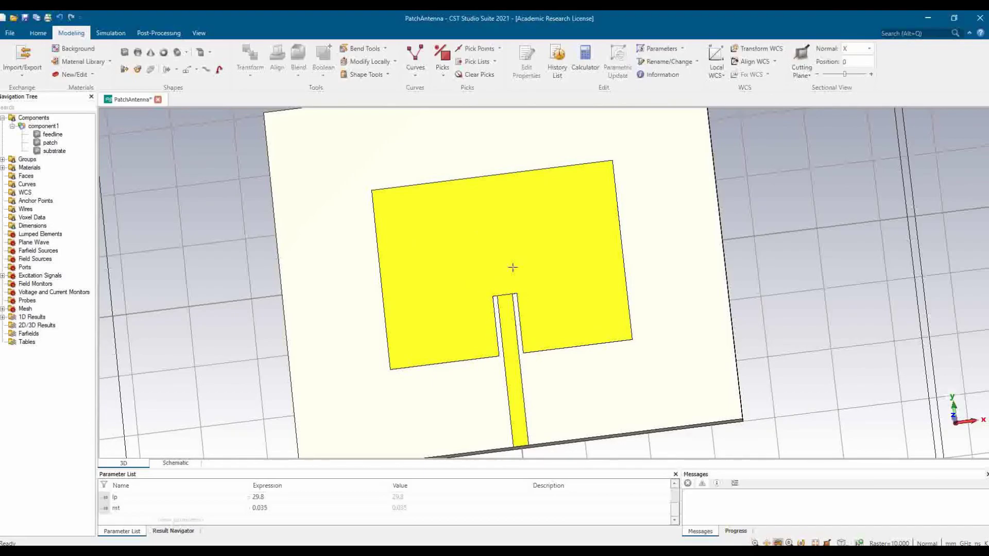
left_click(50, 135)
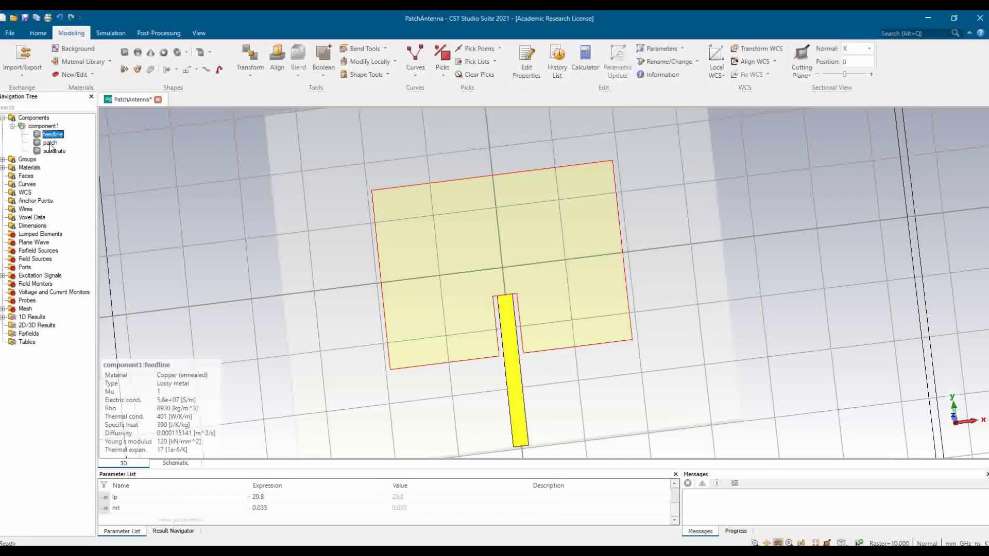
left_click(50, 143, "ctrl")
left_click(324, 58)
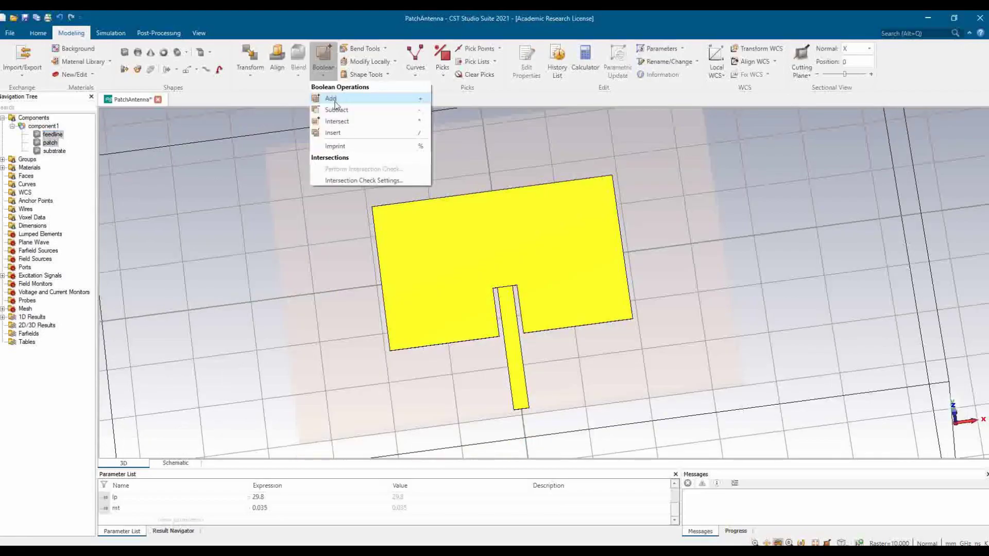
left_click(331, 98)
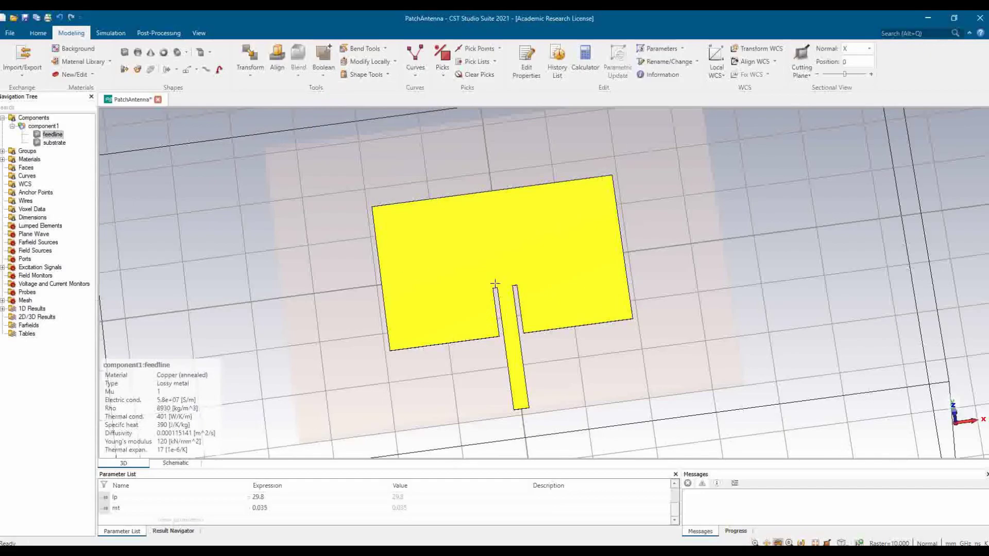
- Rename the merged feedline and patch solid as patch
left_click_drag(488, 315, 440, 328)
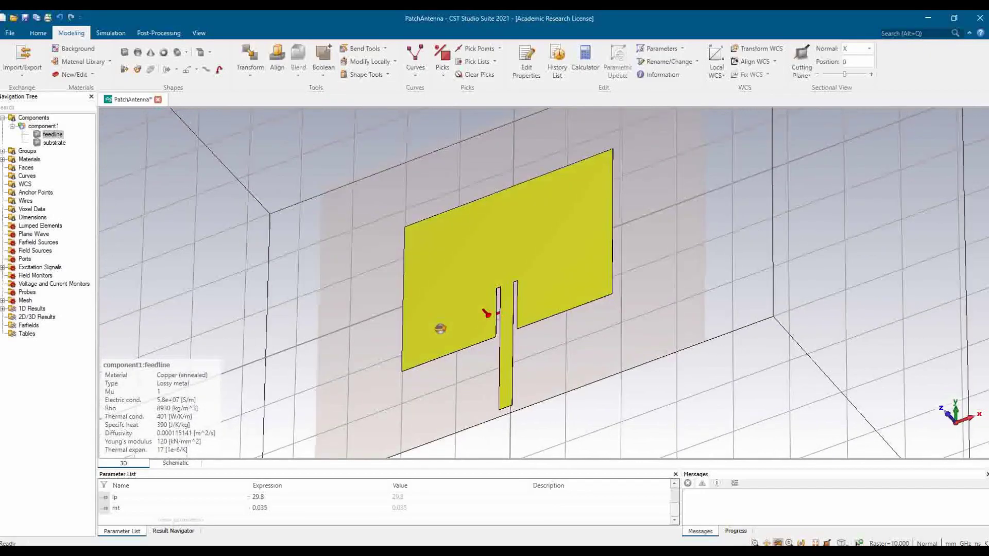
left_click(52, 134)
right_click(53, 135)
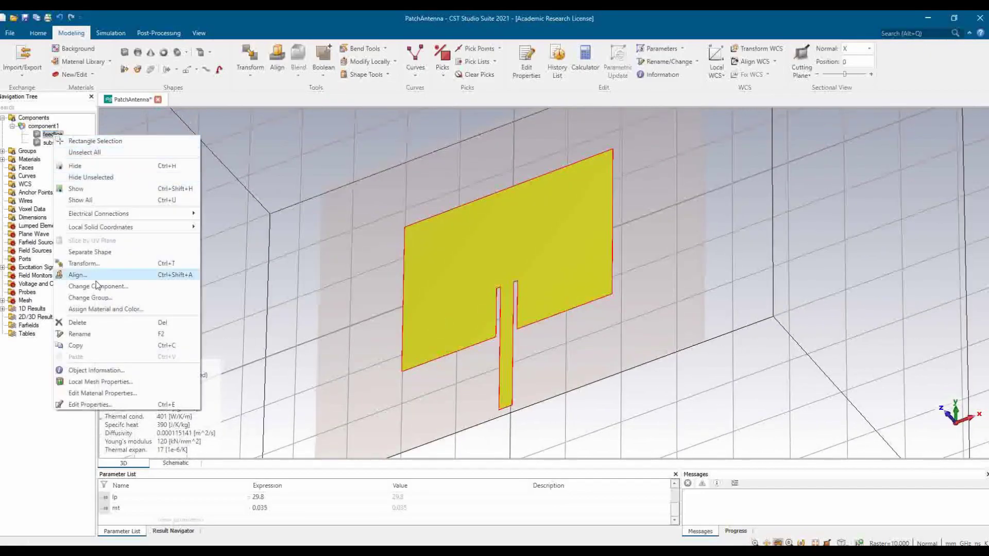
left_click(97, 335)
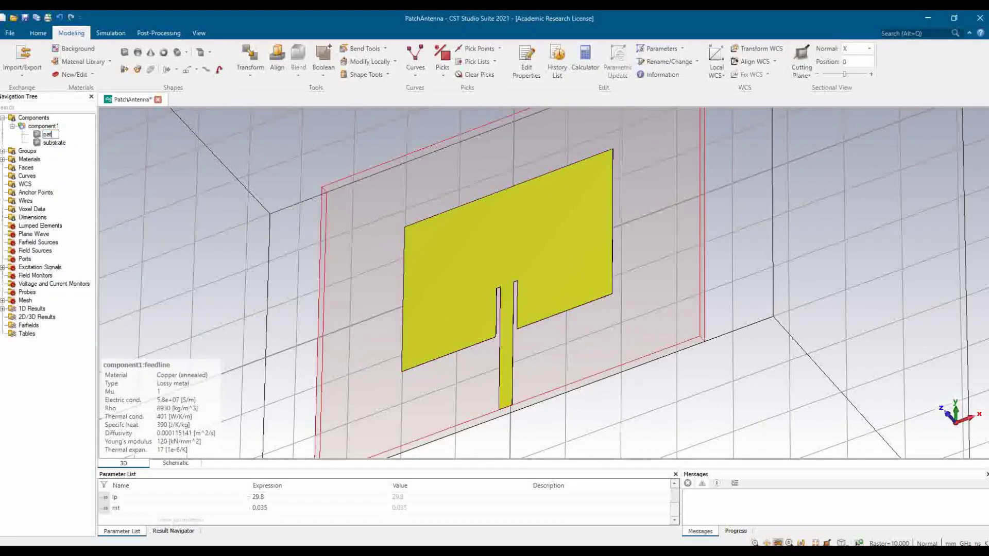
key("BackSpace")
type("patch")
key("Return")
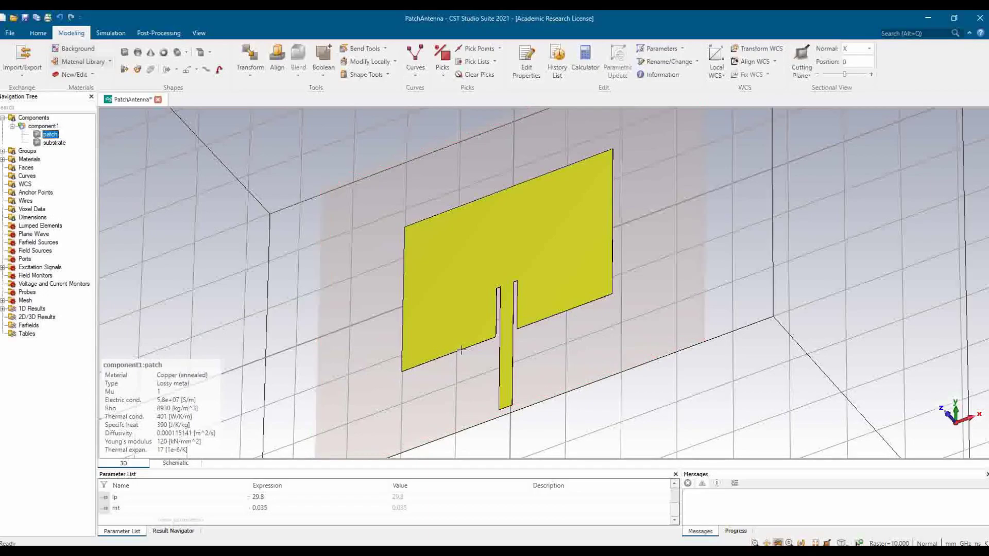
- Draw a brick about 68 by 58 by 18 mm covering the substrate and name it ground
left_click_drag(492, 264, 473, 340)
left_click_drag(386, 267, 634, 309)
left_click_drag(525, 256, 513, 281)
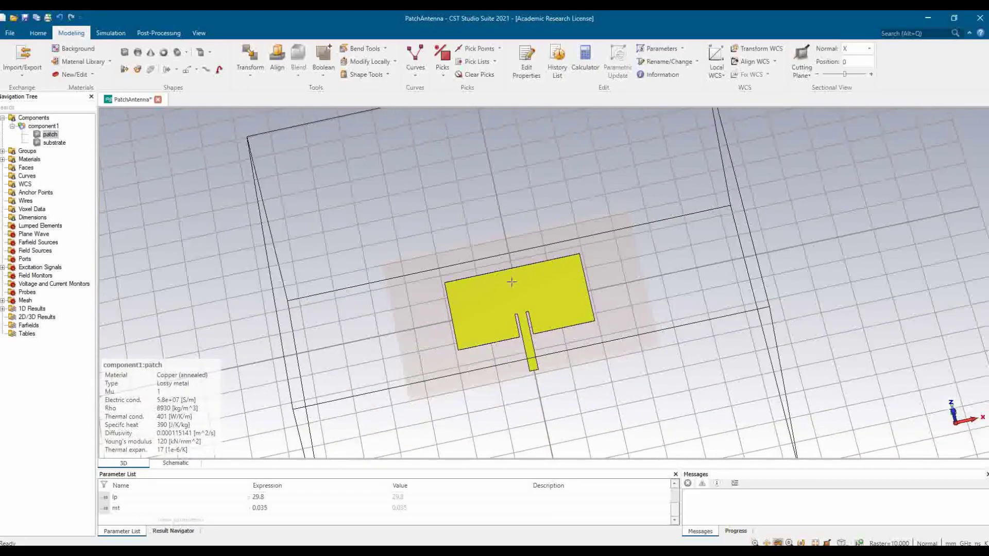
left_click(125, 52)
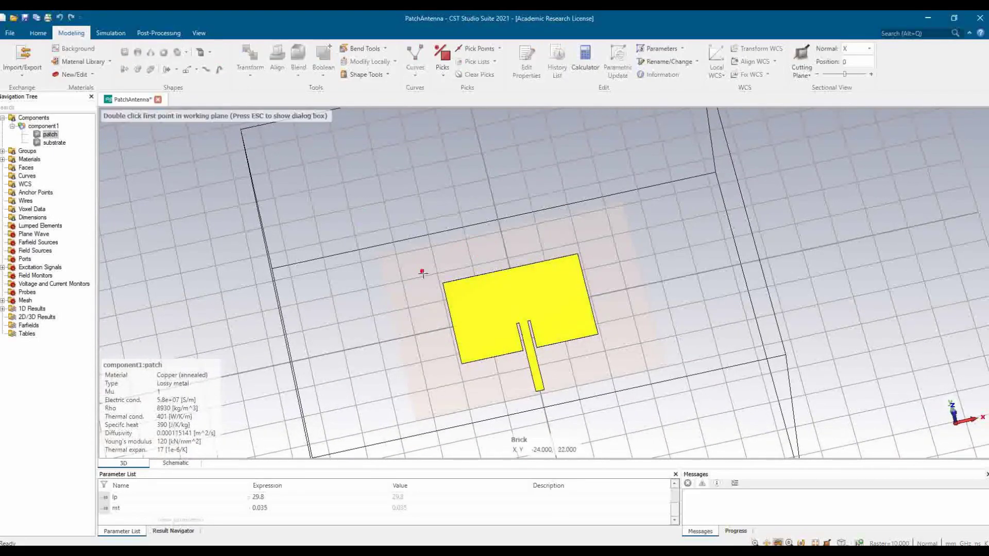
double_click(385, 261)
double_click(663, 364)
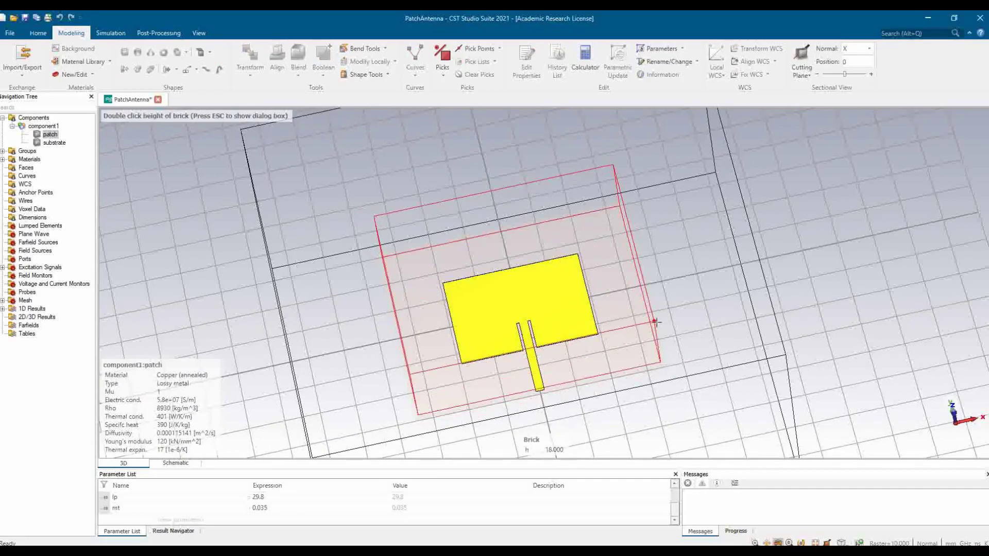
double_click(661, 273)
type("gr")
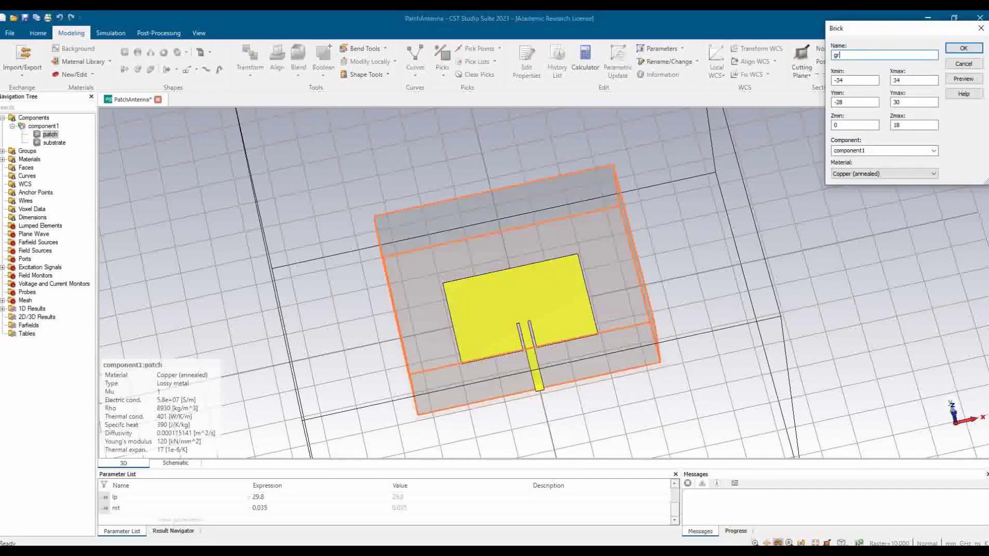
type("ound")
- Set the ground brick's X range from -ls/2 to ls/2
key("Tab")
type("-ls/2")
key("Tab")
key("Tab")
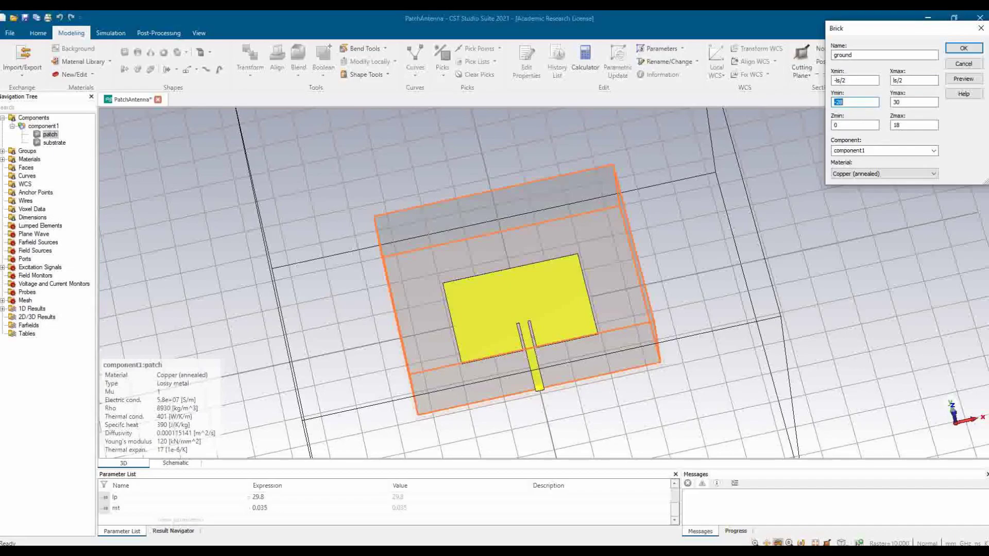
type("-")
- Set the ground brick's X range from -ws/2 to ws/2
key("shift+Tab")
key("shift+Tab")
type("-ws/2")
key("Tab")
type("ws/ls/2")
- Set the ground brick's upper Y limit to ls/2 and its Z range from -mt to 0
key("Tab")
type("ls/2")
key("Tab")
left_click(963, 48)
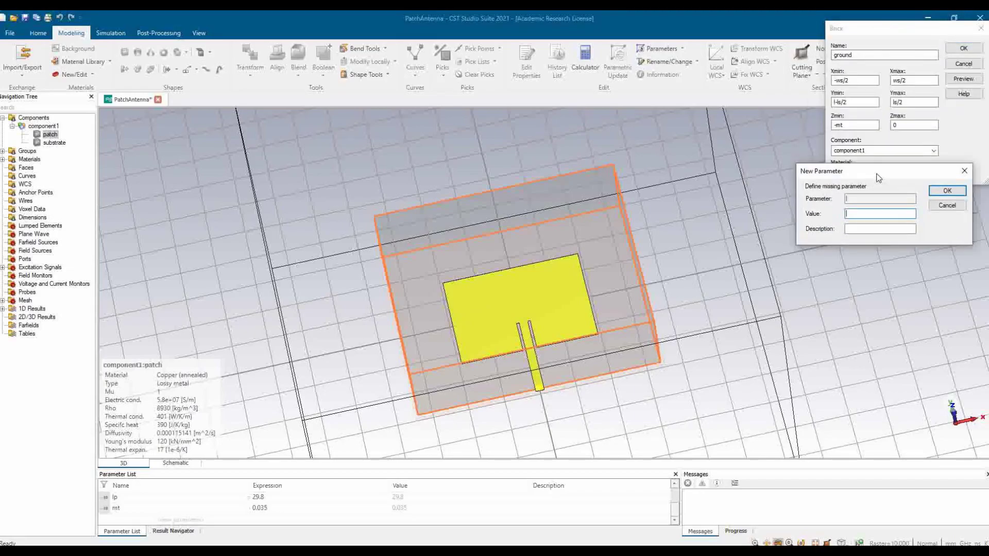
- Dismiss the missing parameter definition, correct the ground brick's lower Y limit to -ls/2 and create the brick
left_click(946, 205)
left_click(945, 130)
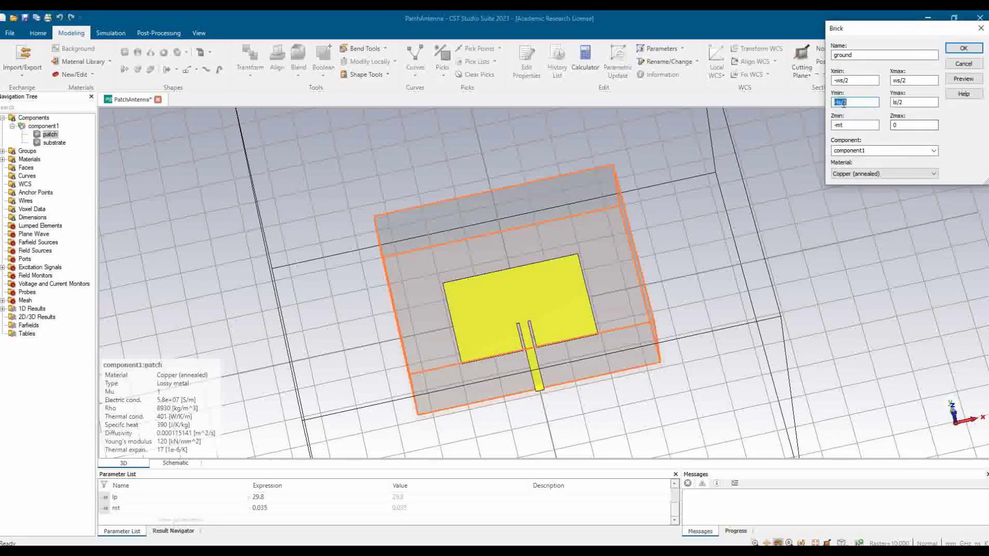
key("Home")
key("Delete")
key("Delete")
type("-")
left_click(978, 49)
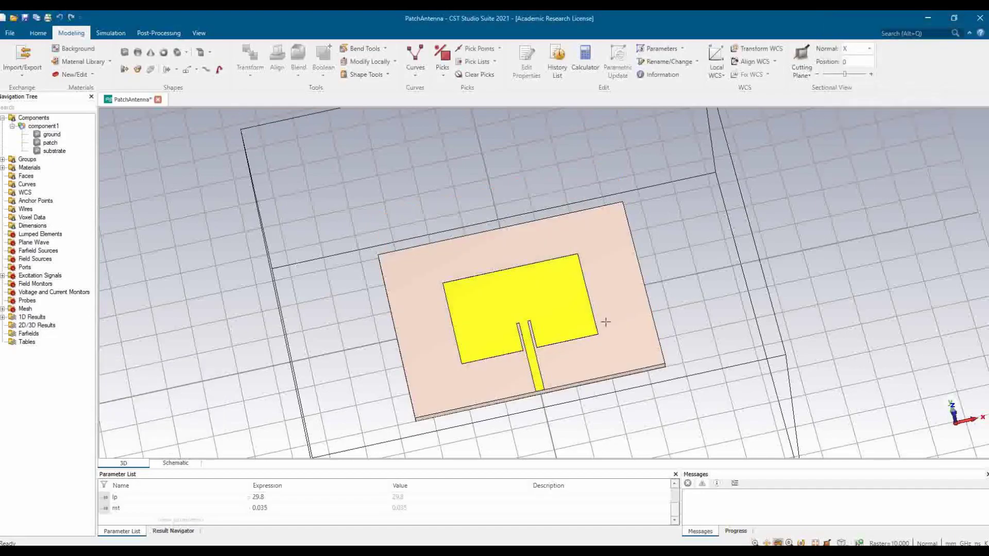
- Examine the stacked ground, substrate and patch layers edge-on and from above
left_click_drag(537, 336, 510, 402)
scroll(621, 427, "up", 3)
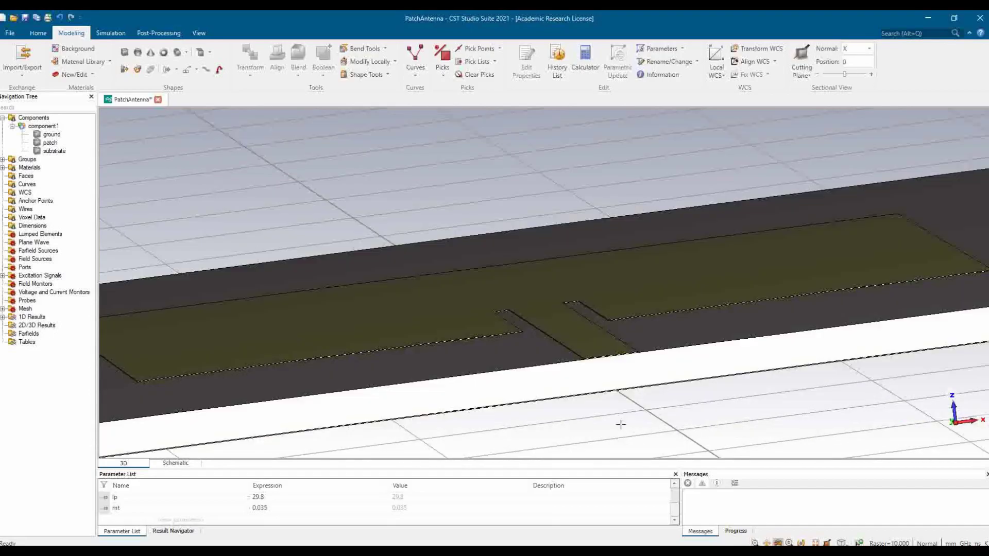
left_click_drag(621, 425, 605, 370)
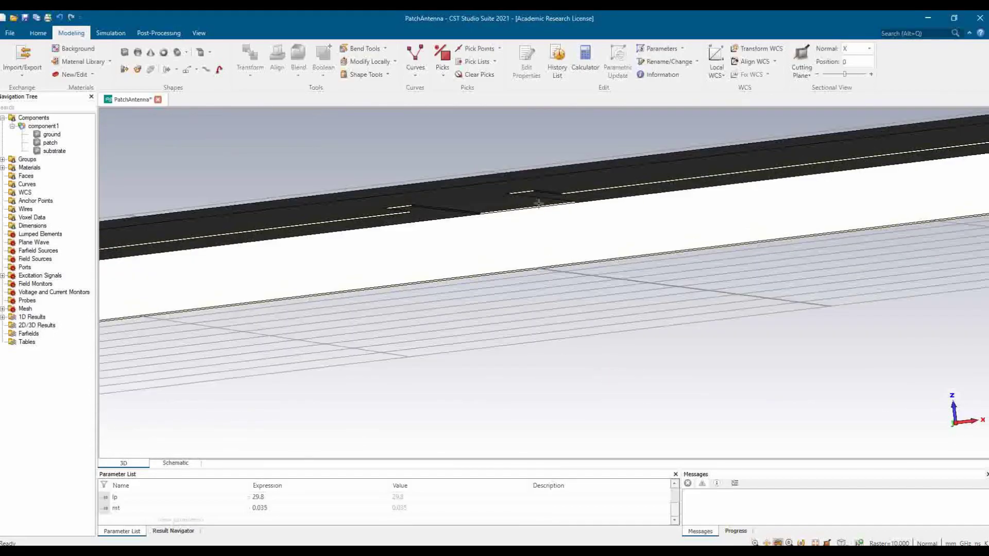
scroll(541, 271, "down", 5)
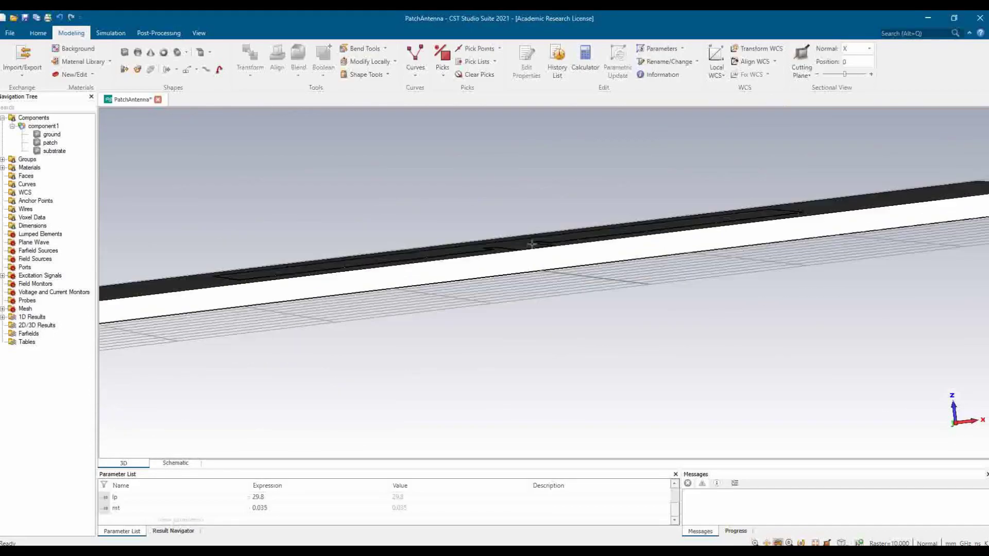
left_click_drag(532, 244, 548, 283)
scroll(557, 273, "down", 6)
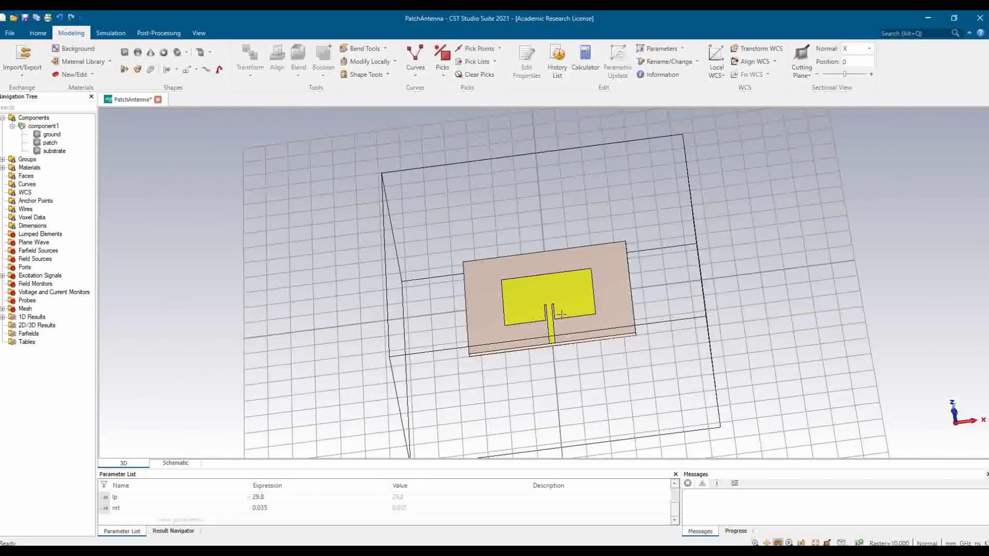
scroll(562, 315, "up", 3)
scroll(535, 282, "up", 2)
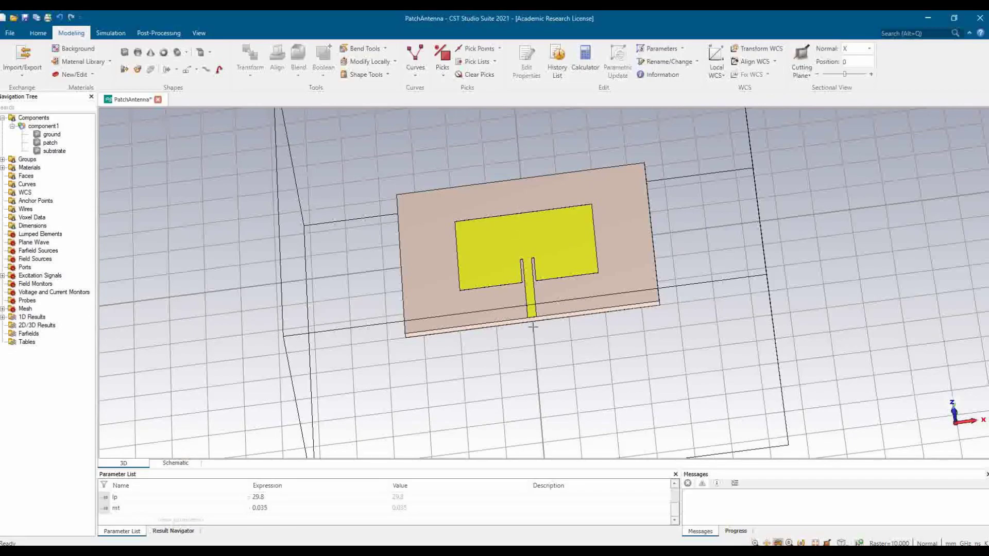
- Pick the thin end face of the feedline at the substrate's edge
scroll(533, 327, "up", 10)
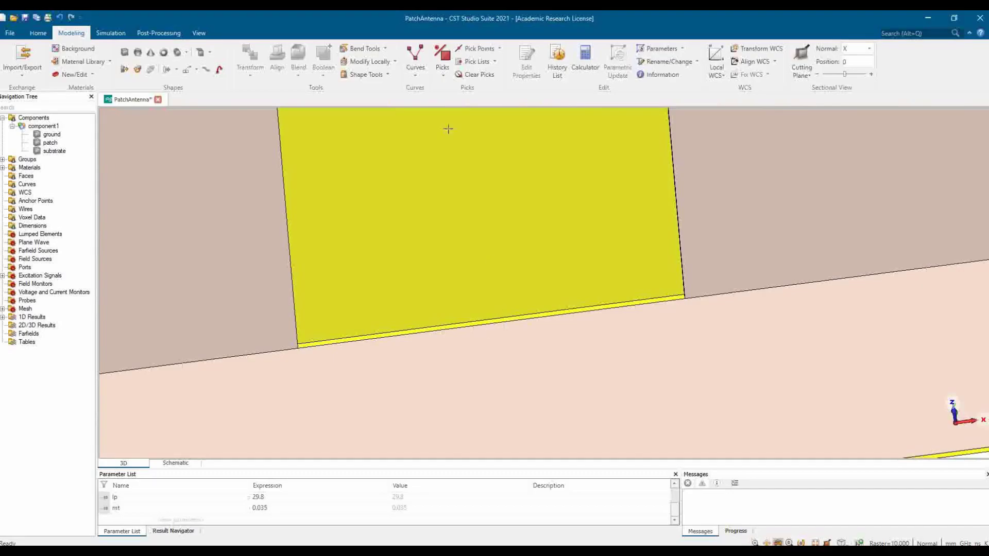
left_click(443, 67)
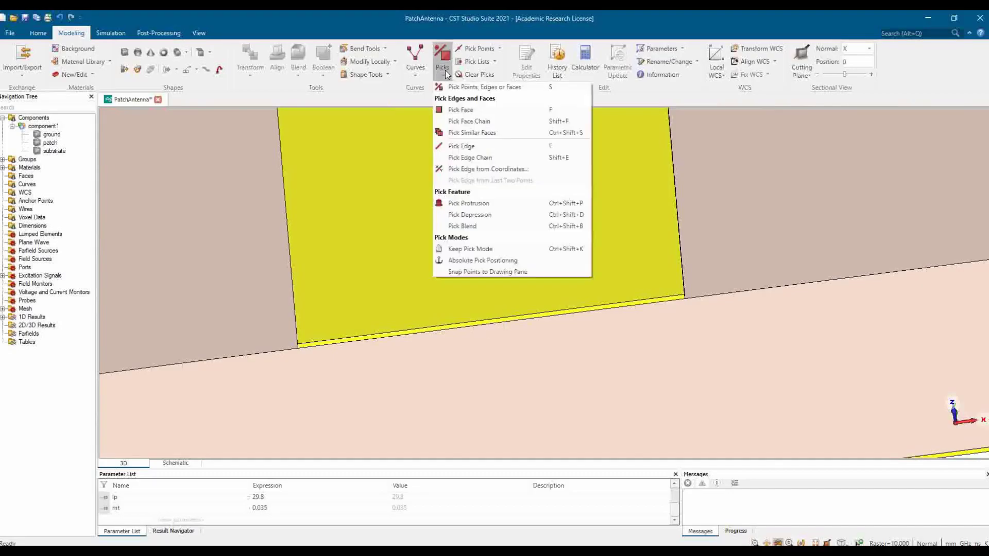
left_click(475, 110)
left_click(474, 324)
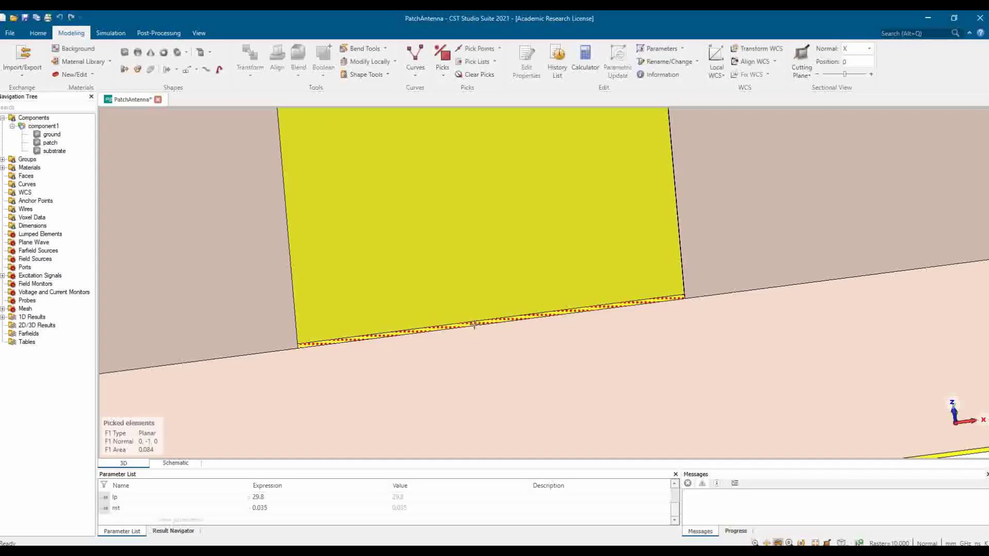
scroll(492, 324, "up", 3)
scroll(545, 325, "down", 2)
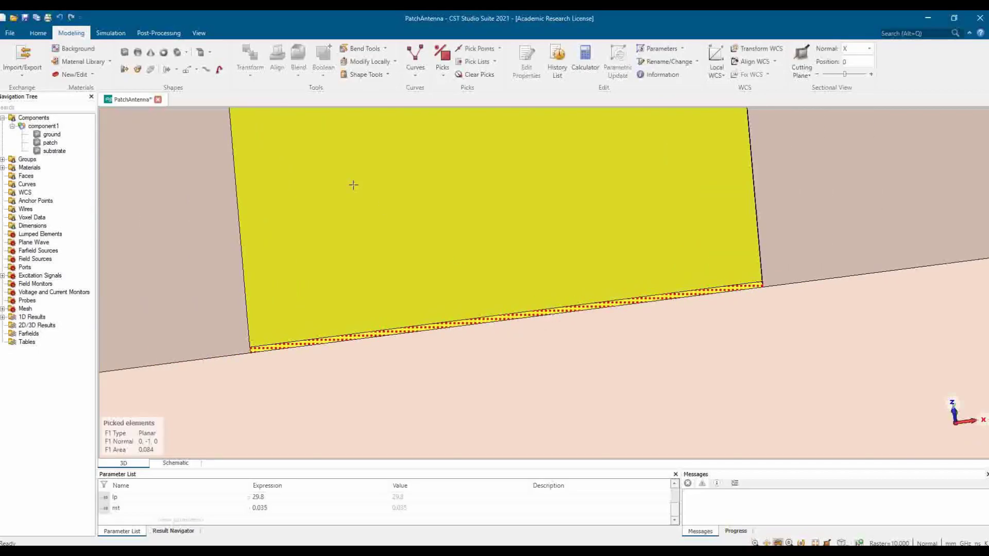
- Run the port extension coefficient macro for the picked microstrip face and calculate k
left_click(38, 32)
left_click(555, 71)
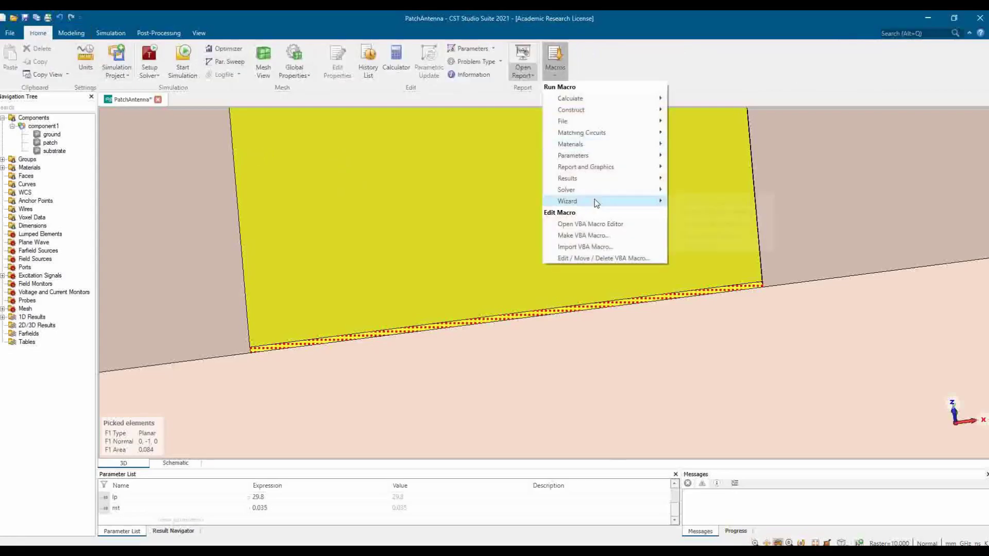
mouse_move(617, 190)
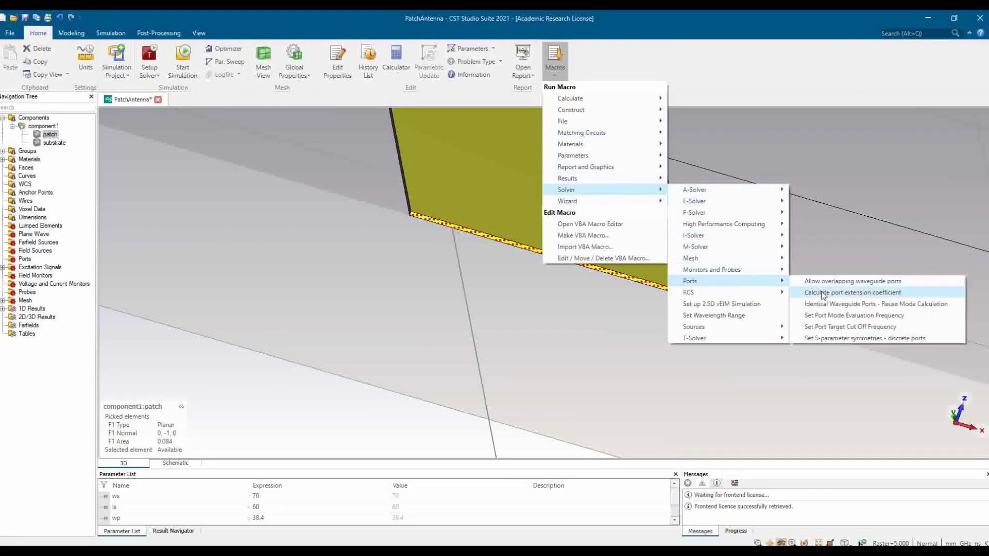
left_click(821, 293)
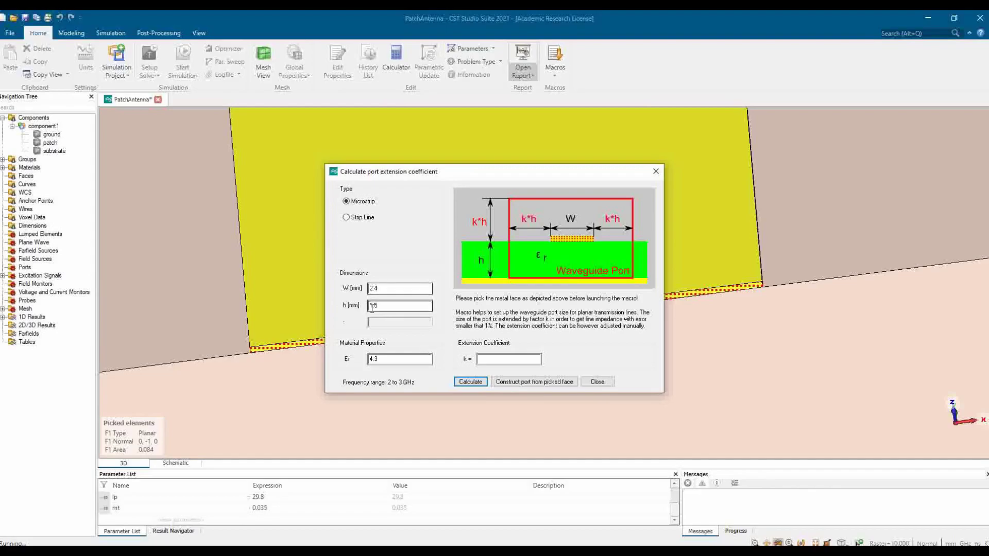
left_click(471, 382)
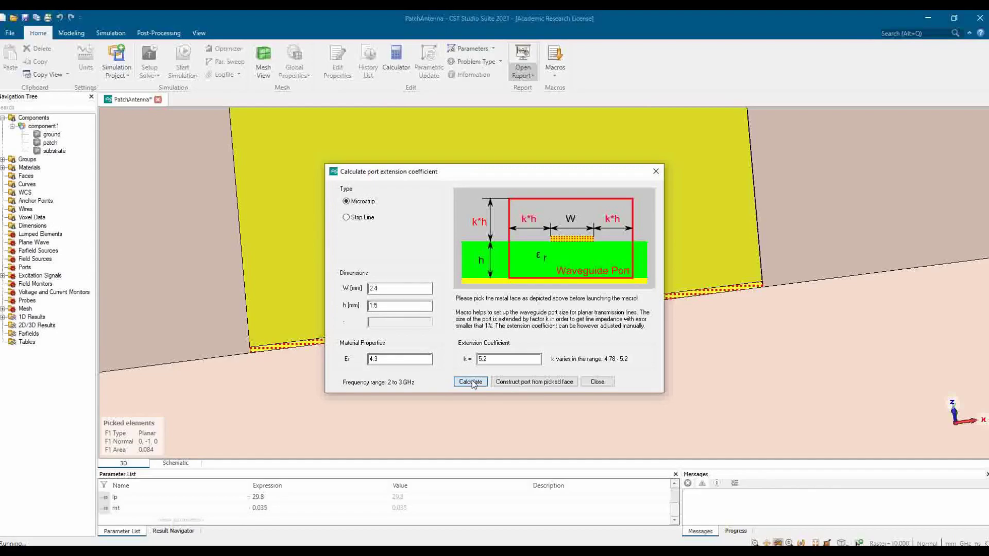
left_click(597, 383)
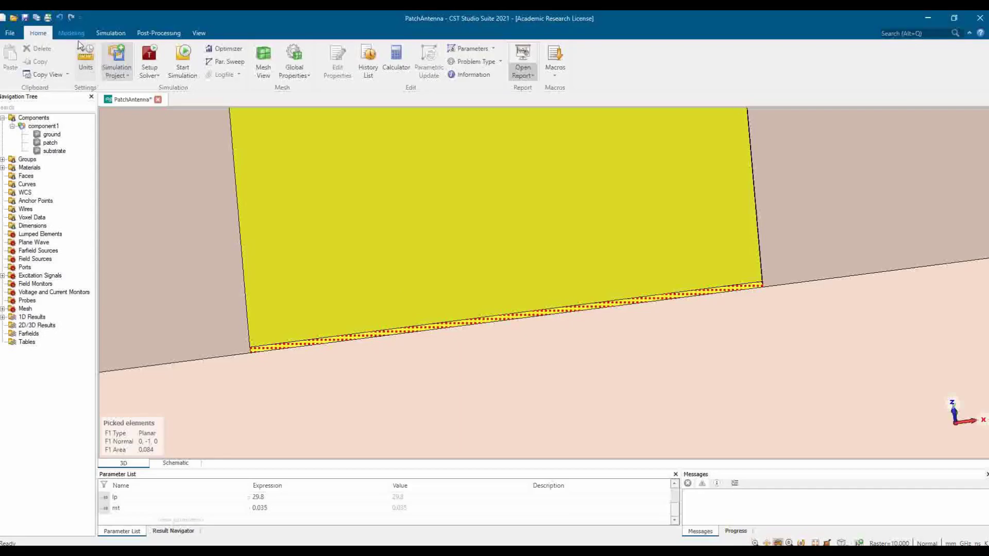
- Add a parameter k with the value 5.2 to the parameter list
left_click(111, 33)
left_click(162, 521)
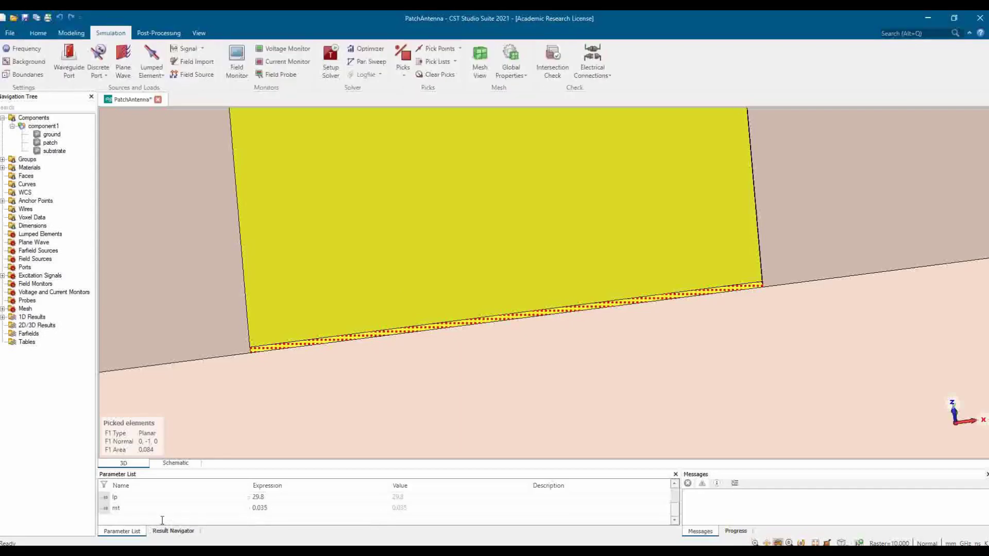
type("k")
key("Return")
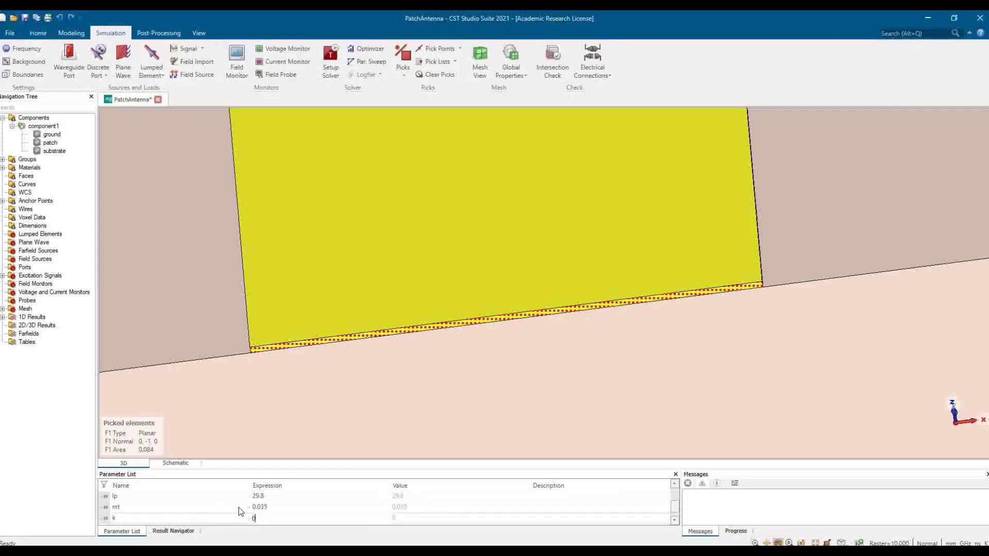
type("5.2")
key("Return")
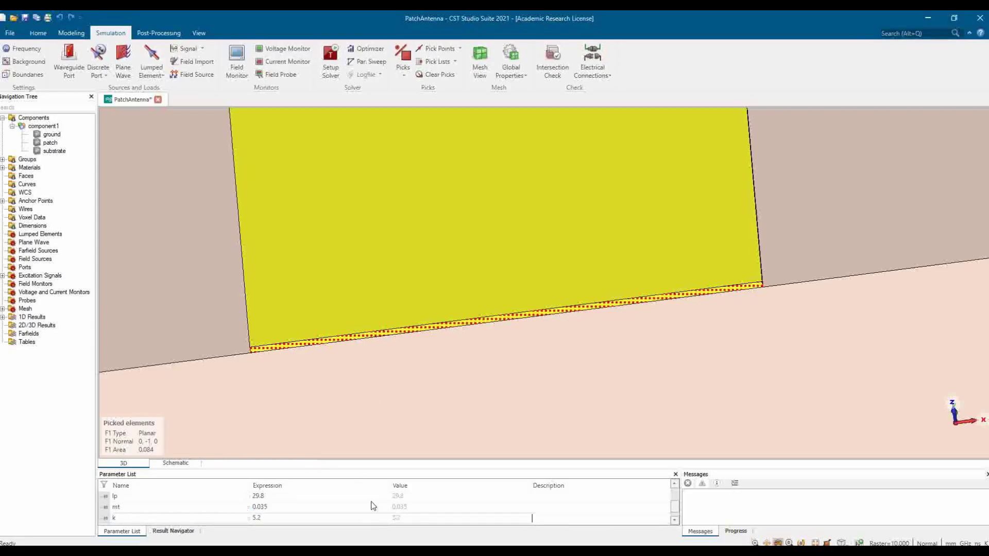
- Define a waveguide port on the picked feedline face, extending it by k*1.52 at Xmin and k*1.5 at Xmax
left_click(38, 33)
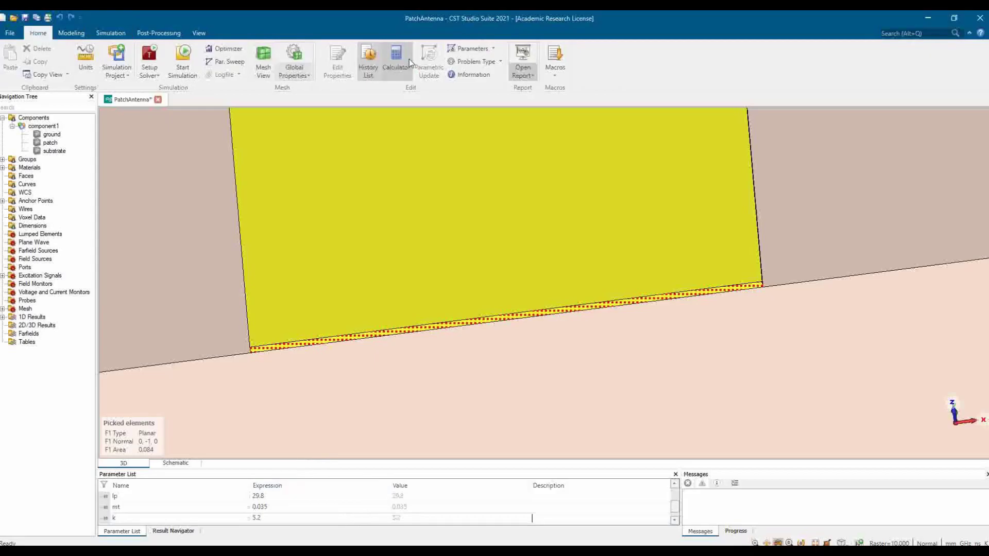
left_click(111, 33)
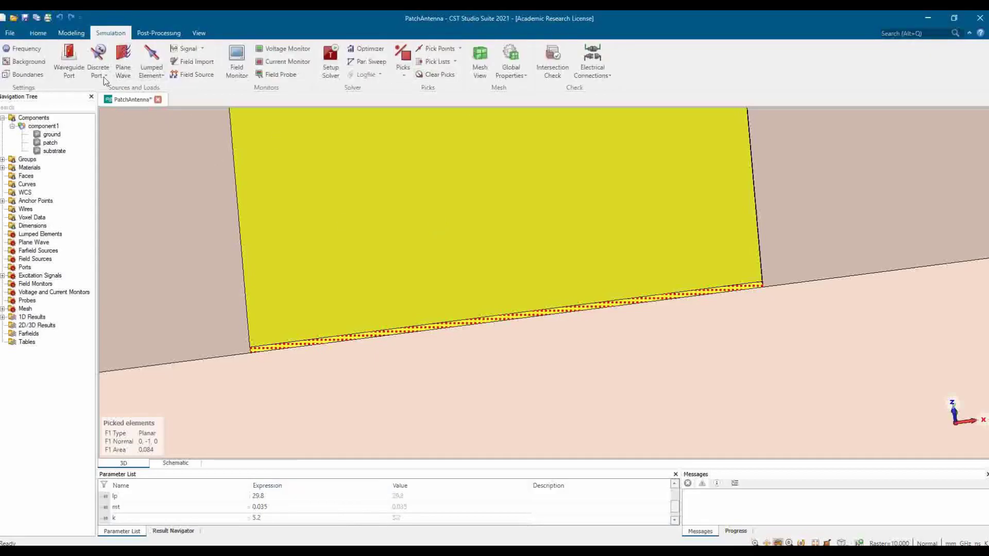
left_click(69, 58)
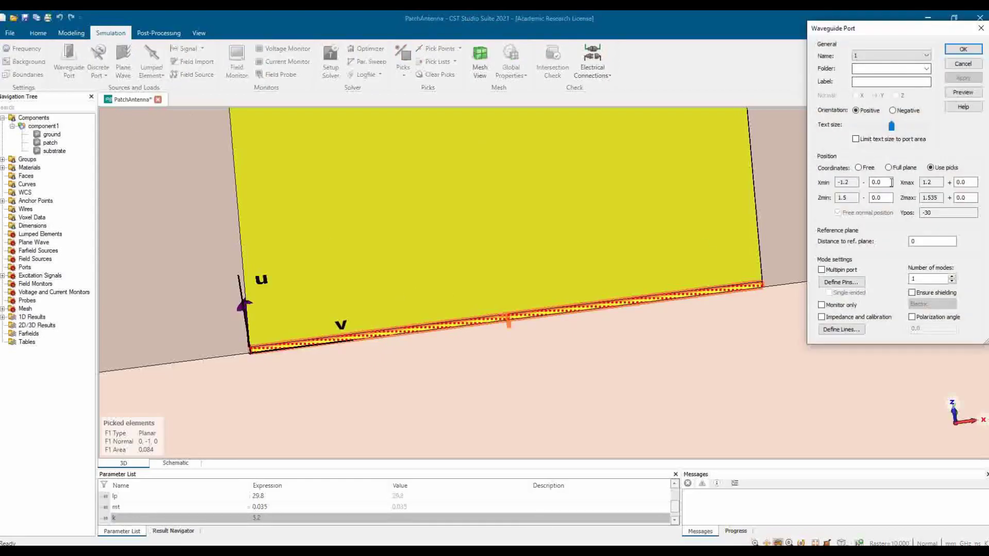
double_click(875, 182)
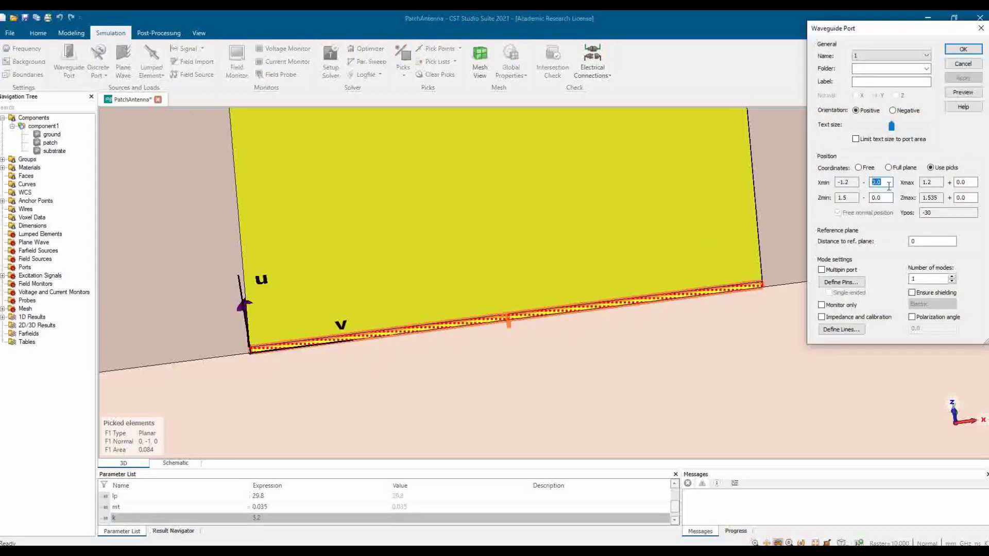
type("k")
key("Tab")
key("Tab")
type("k")
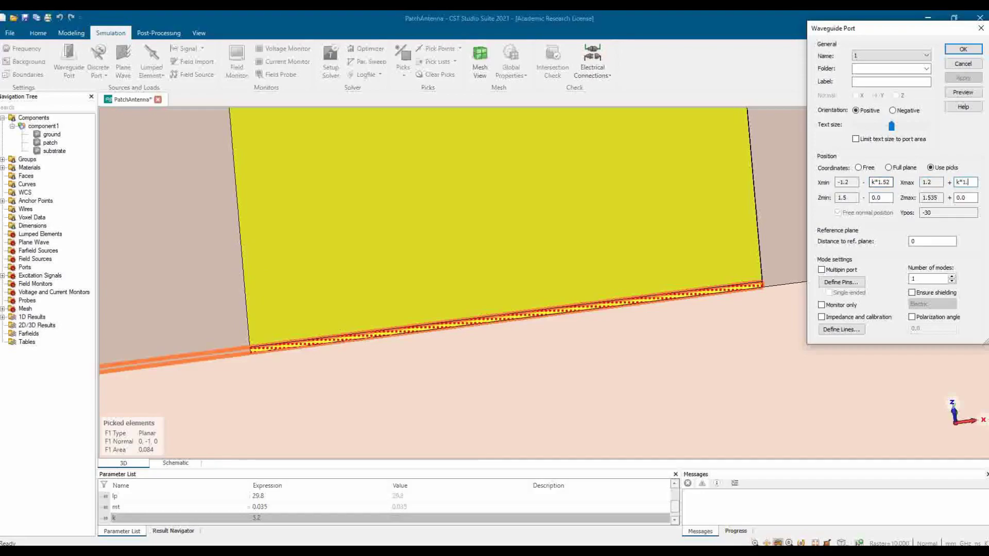
key("Tab")
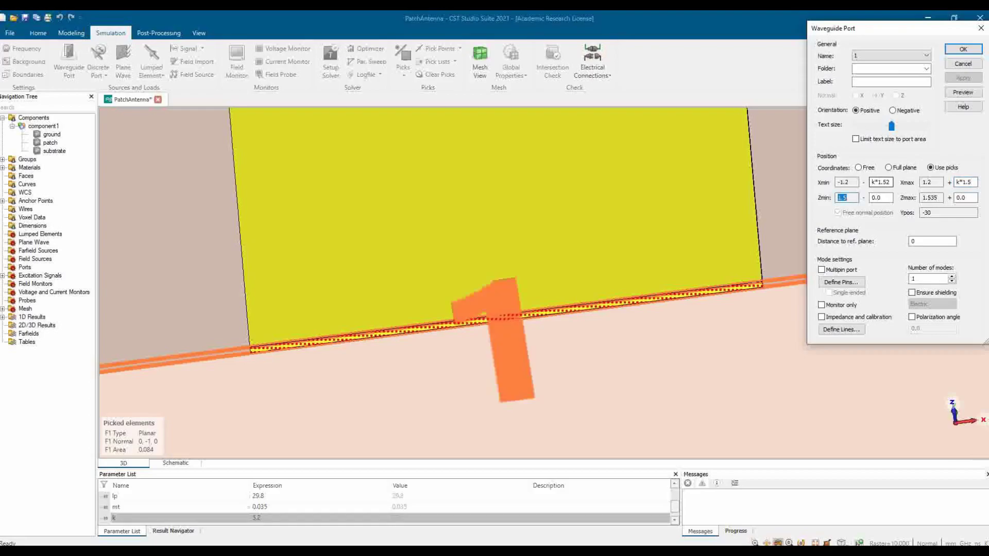
- Extend the waveguide port by 1.5 at Zmin and k*1.5 at Zmax, and apply the port definition
key("Tab")
key("Tab")
key("Tab")
type("k")
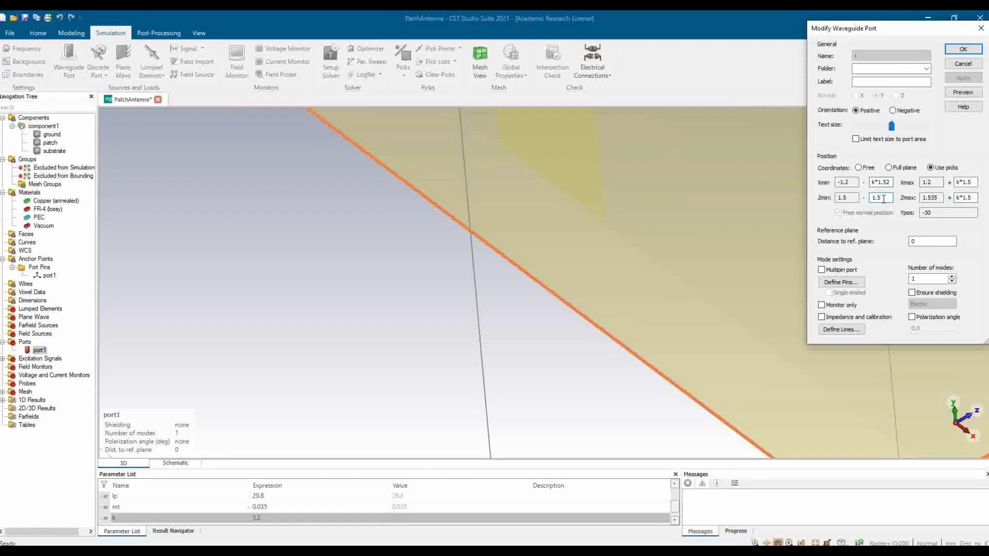
left_click_drag(883, 199, 870, 199)
left_click(963, 49)
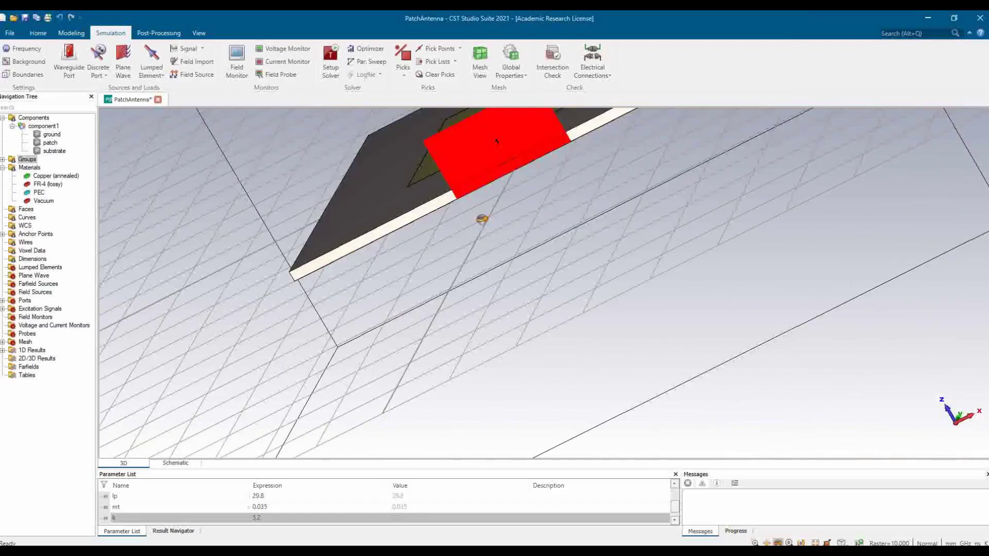
- Set the time domain solver to normalize the S-parameters to a fixed impedance of 50 Ohm
left_click_drag(482, 219, 704, 363)
left_click_drag(550, 203, 574, 182)
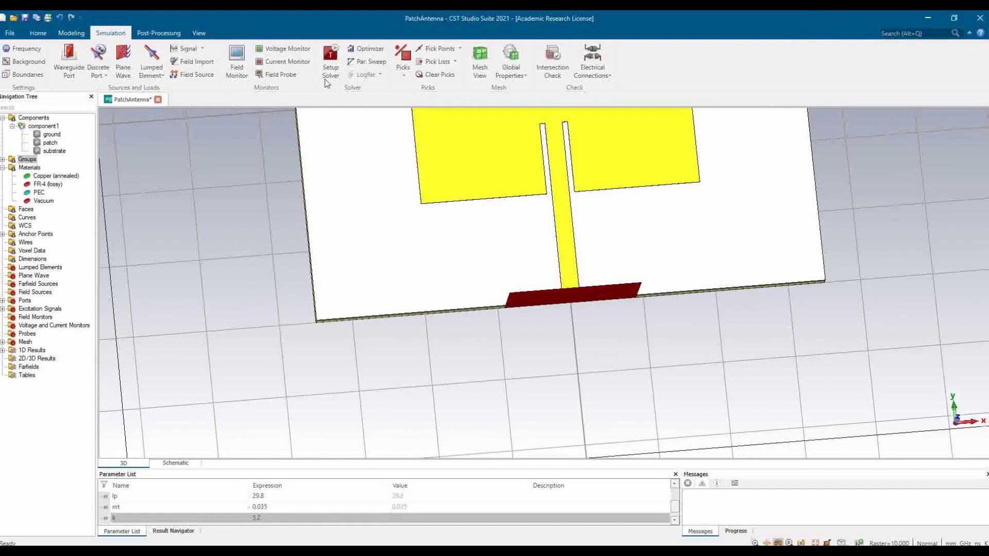
left_click(329, 70)
left_click_drag(472, 176, 516, 219)
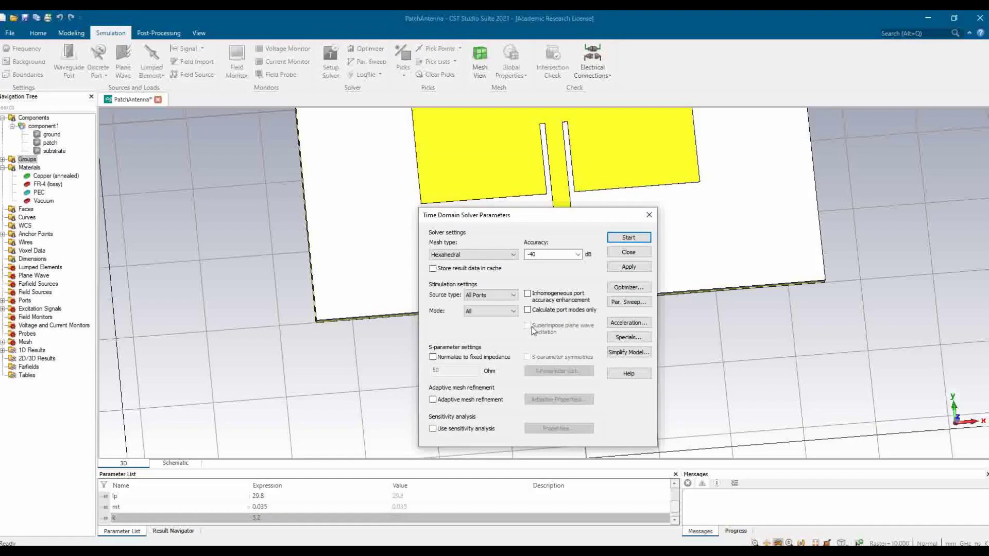
left_click(460, 357)
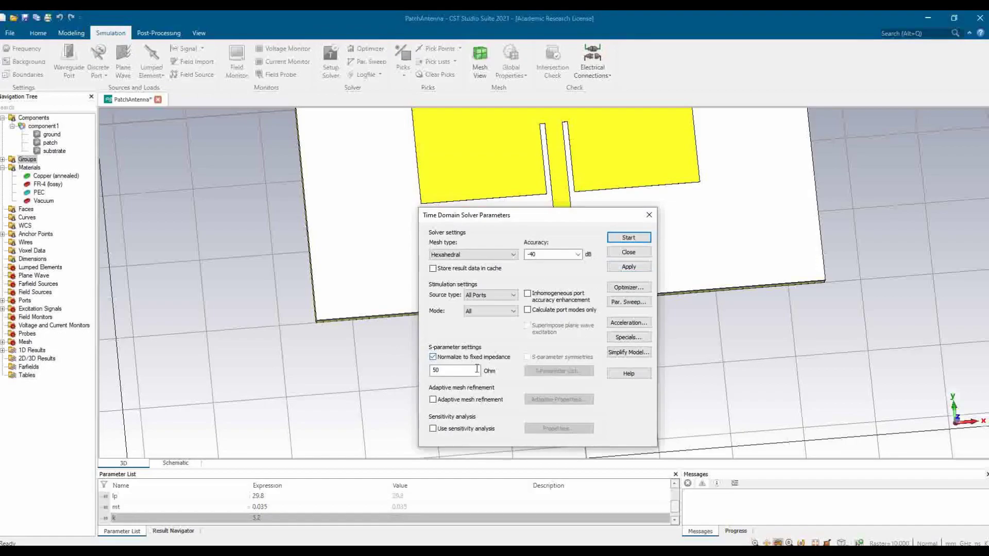
left_click_drag(447, 371, 431, 373)
- Enable adaptive mesh refinement, run the time domain solver and review its messages
left_click(433, 400)
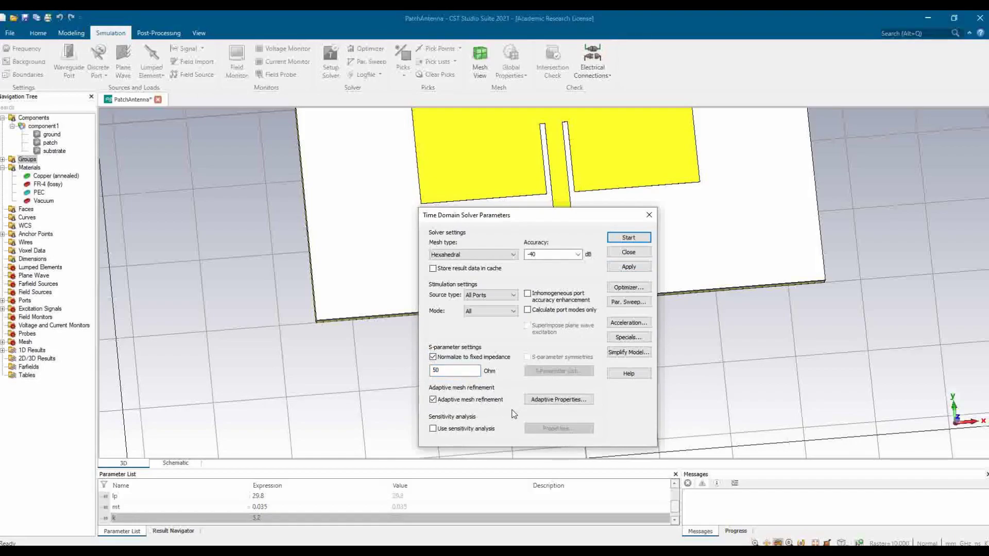
left_click(630, 237)
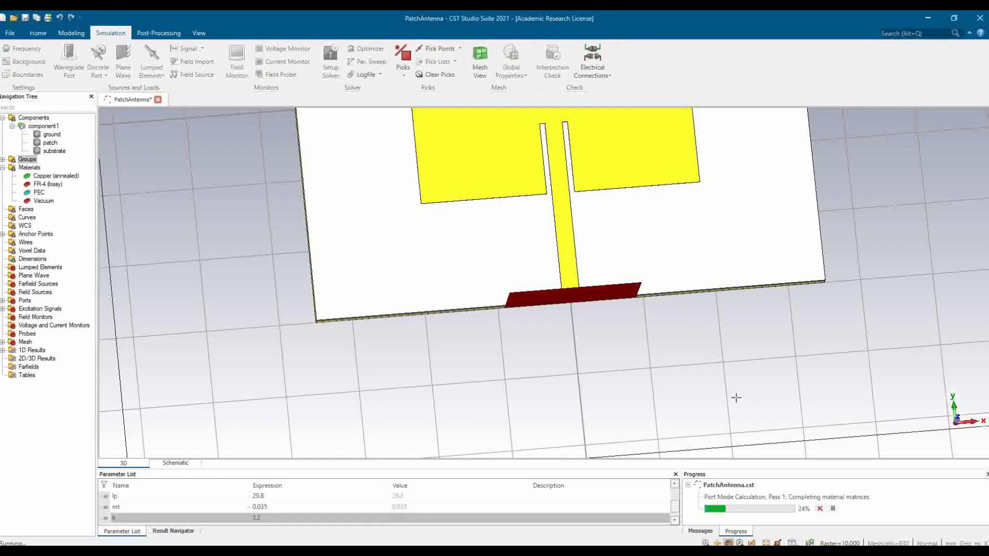
scroll(673, 328, "up", 5)
scroll(672, 328, "down", 8)
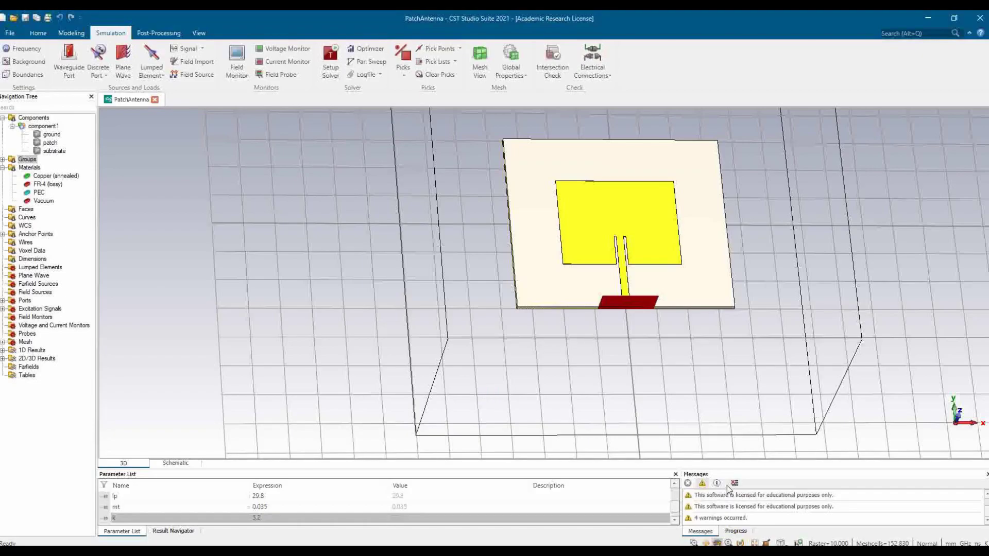
scroll(713, 494, "up", 2)
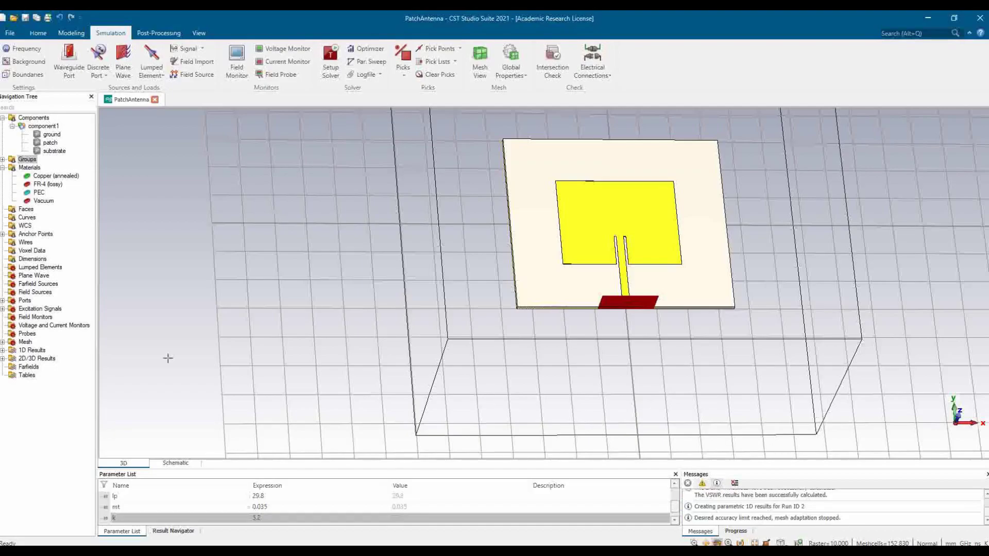
- Display the S1,1 magnitude plot for the current run from the 1D S-parameter results
left_click(31, 350)
left_click(2, 351)
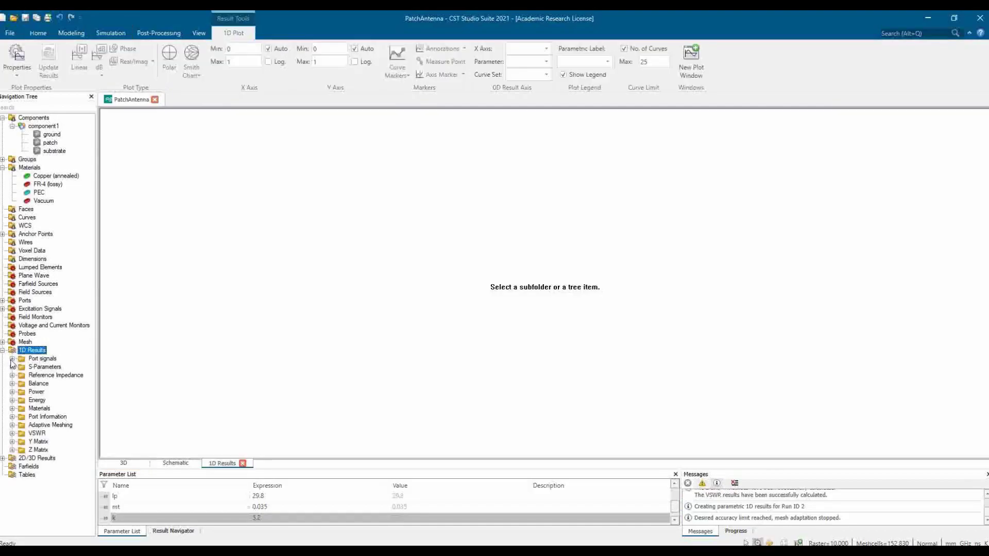
left_click(12, 367)
left_click(44, 375)
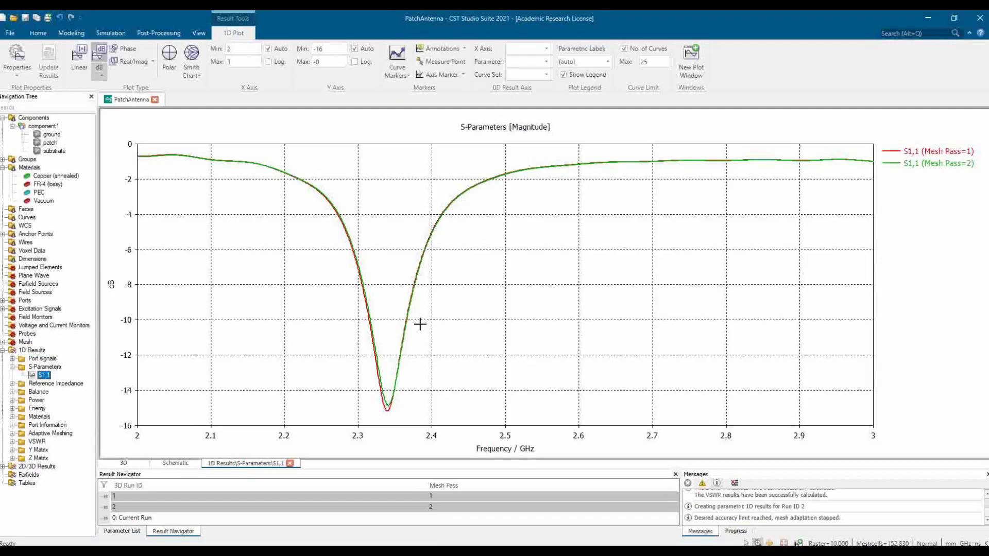
left_click(55, 367)
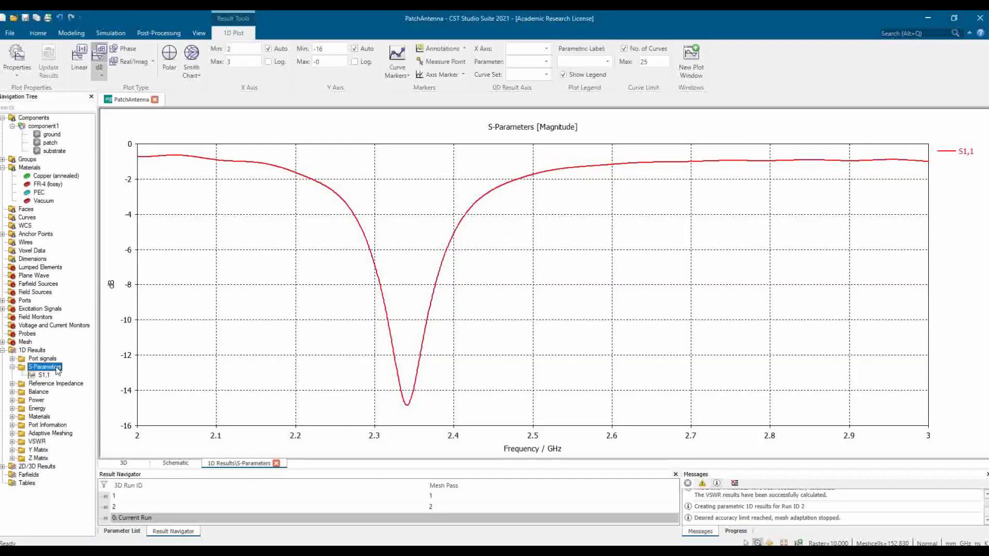
- Add a curve marker to the S1,1 curve and position it at the lowest point of the resonance dip
left_click(407, 407)
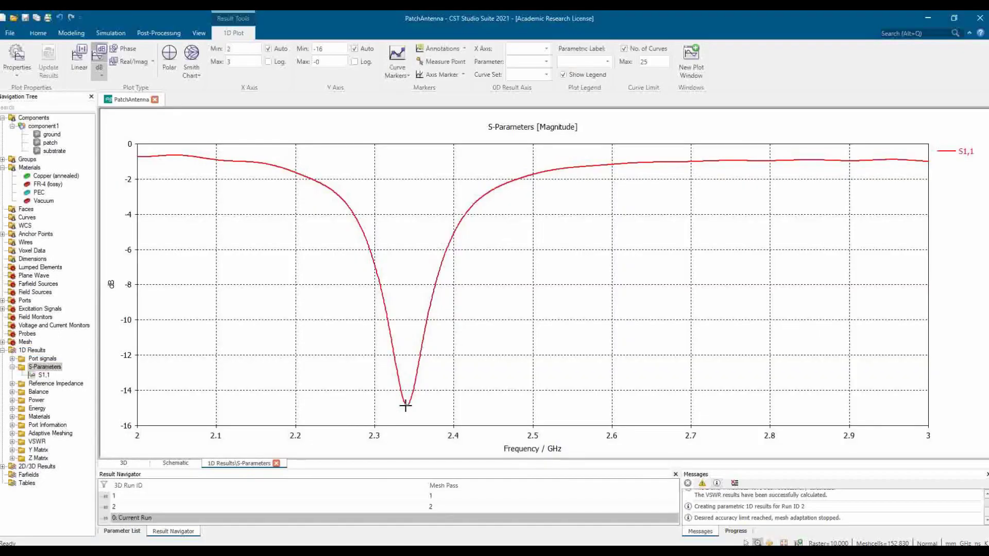
right_click(406, 405)
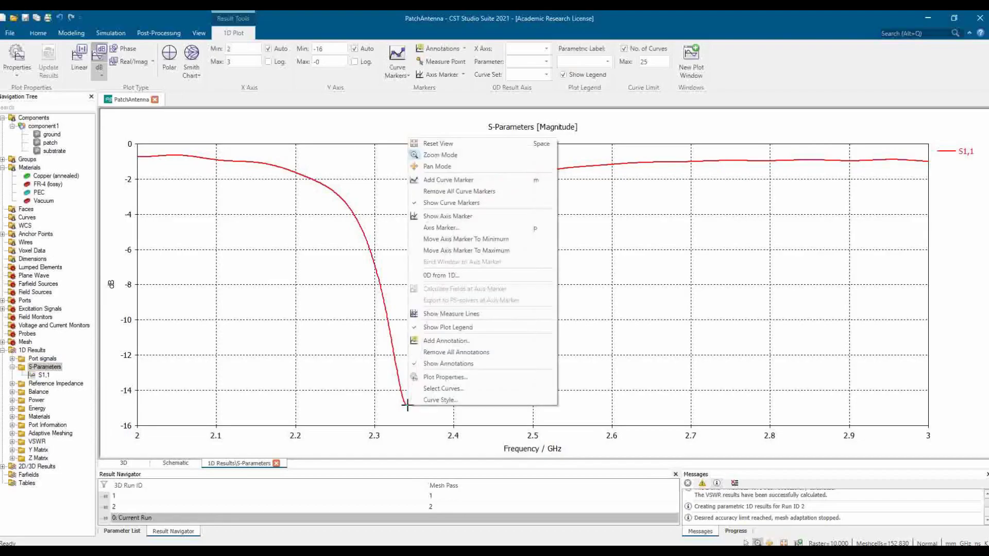
left_click(469, 181)
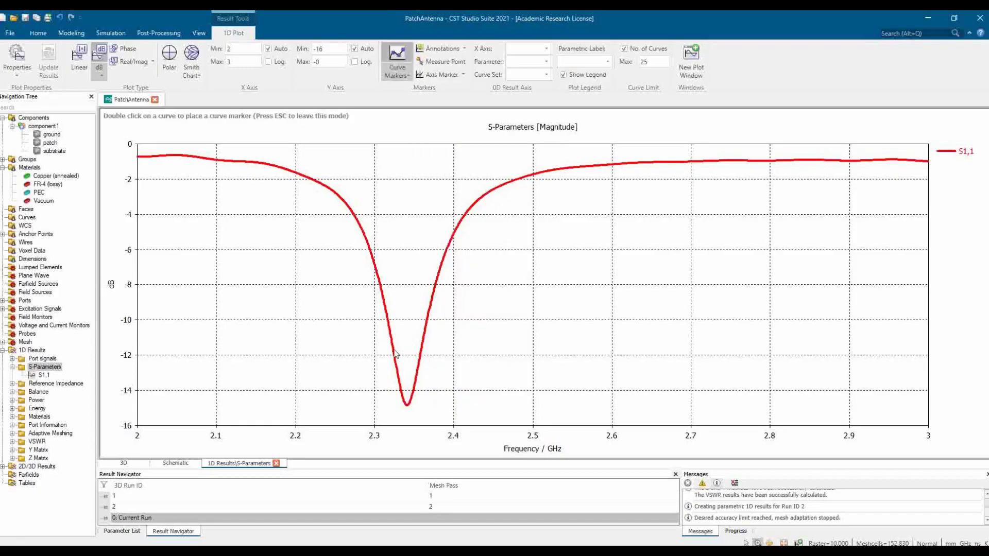
double_click(408, 405)
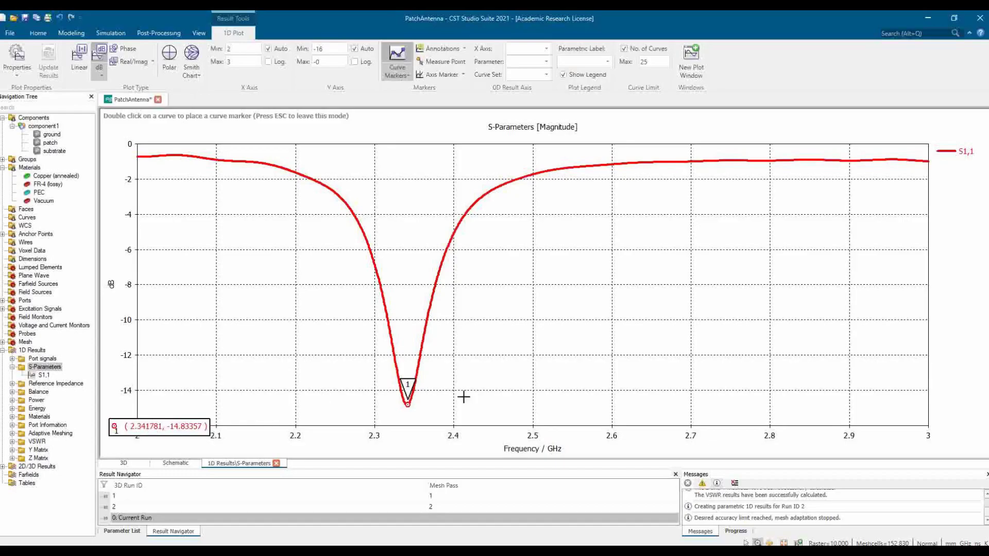
mouse_move(401, 393)
left_mouse_down()
mouse_move(396, 407)
mouse_move(407, 427)
mouse_move(408, 407)
left_mouse_up()
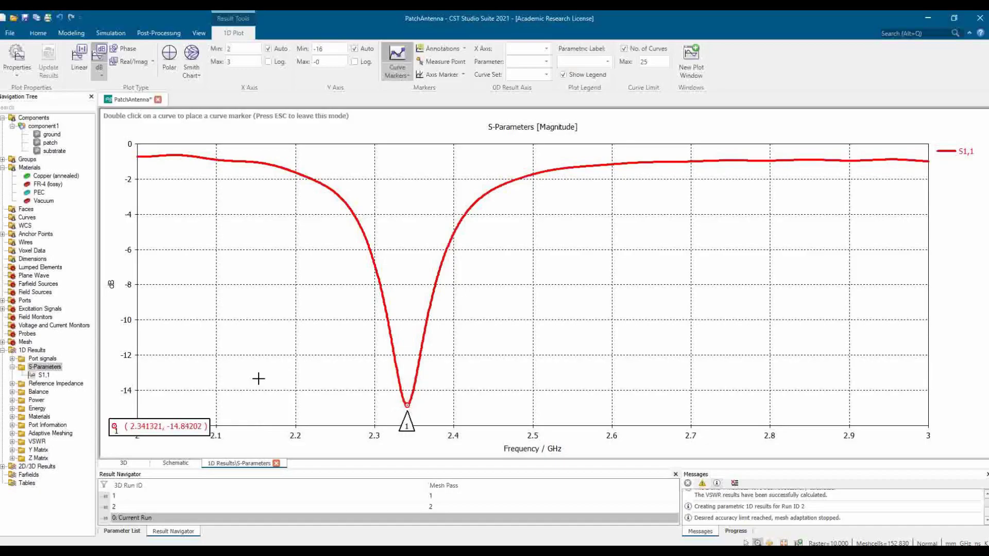